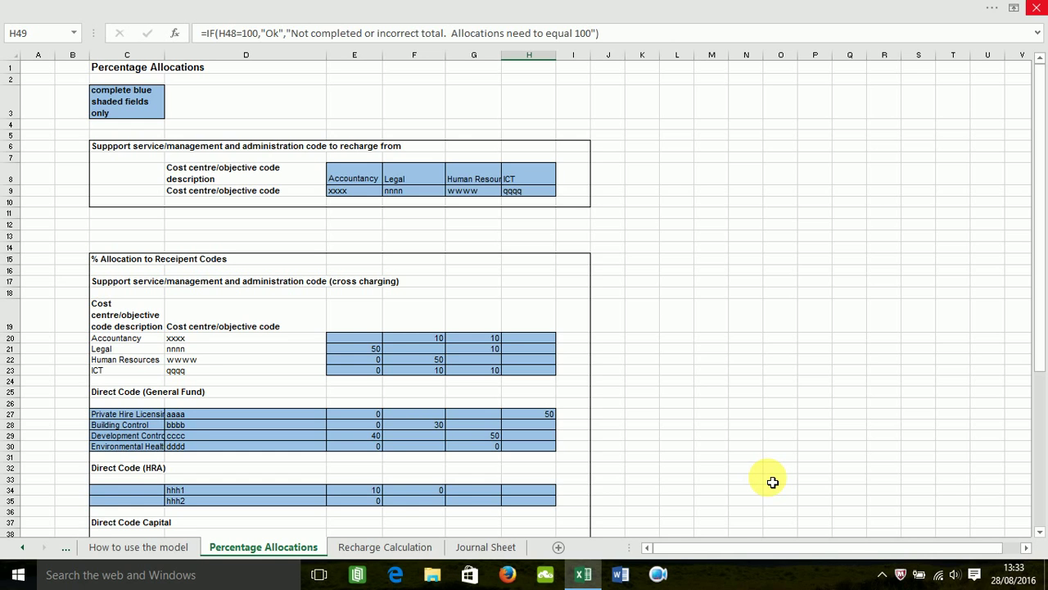
Step: Review the Accountancy, Legal, Human Resources and ICT codes to recharge from on the Percentage Allocations sheet
left_click(19, 547)
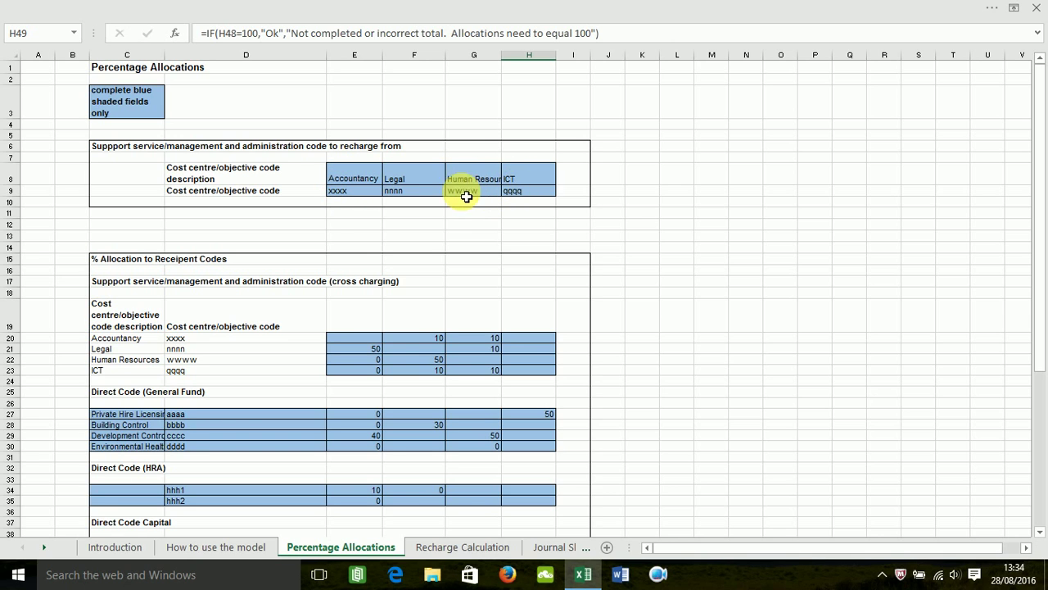
left_click(358, 179)
left_click(426, 182)
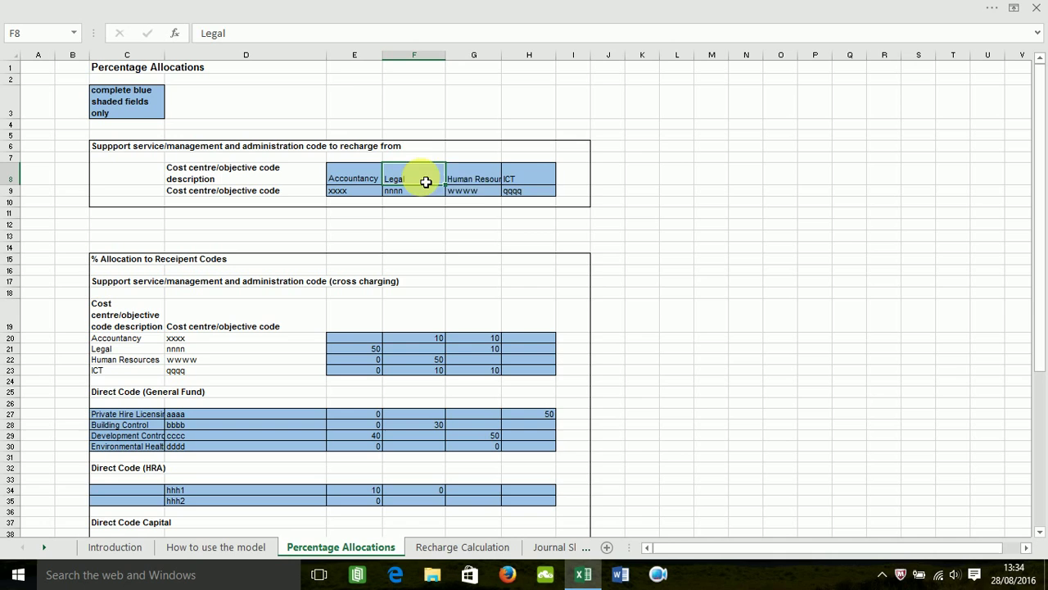
left_click(480, 180)
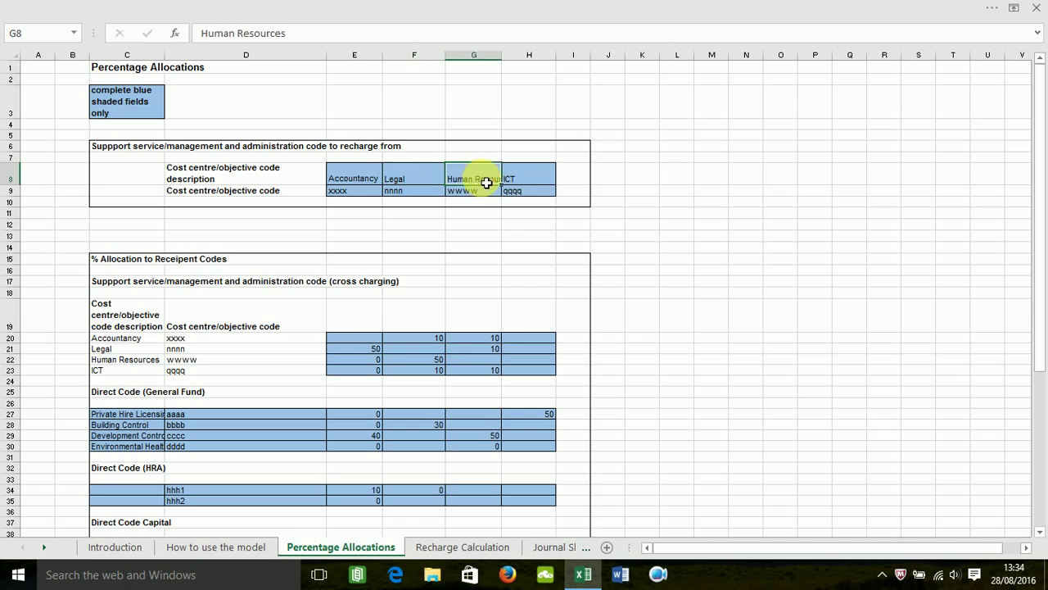
left_click(529, 182)
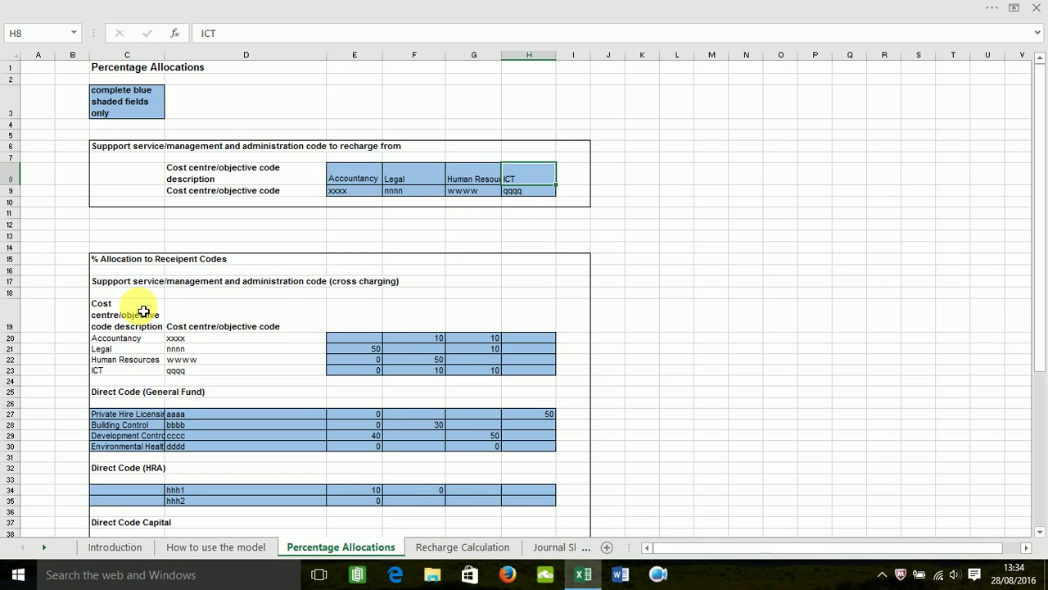
Step: Review the General Fund direct code descriptions, from Private Hire Licensing down to Environmental Health
scroll(144, 311, "down", 1)
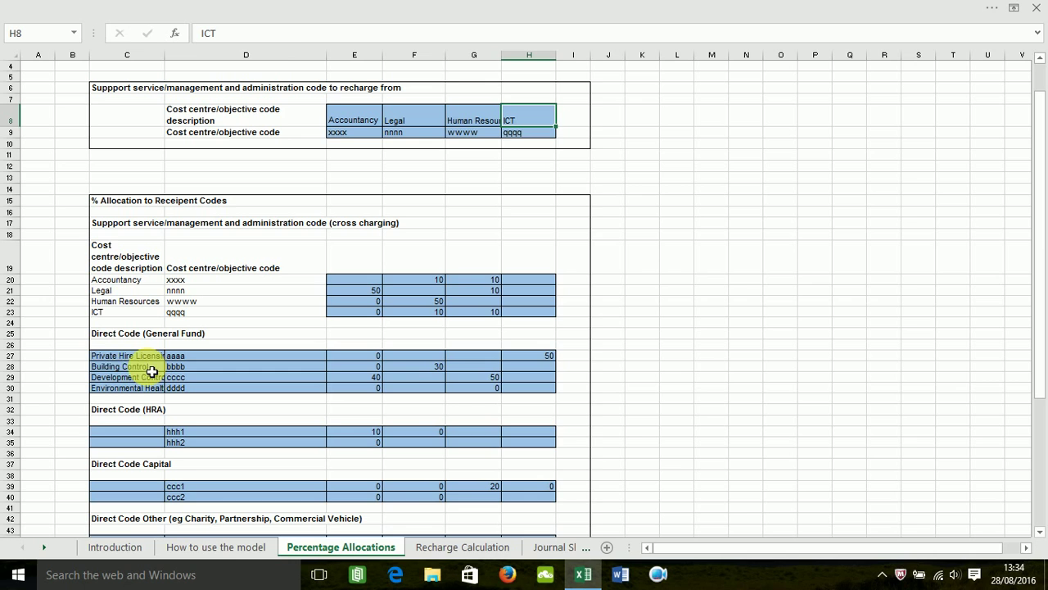
left_click(122, 357)
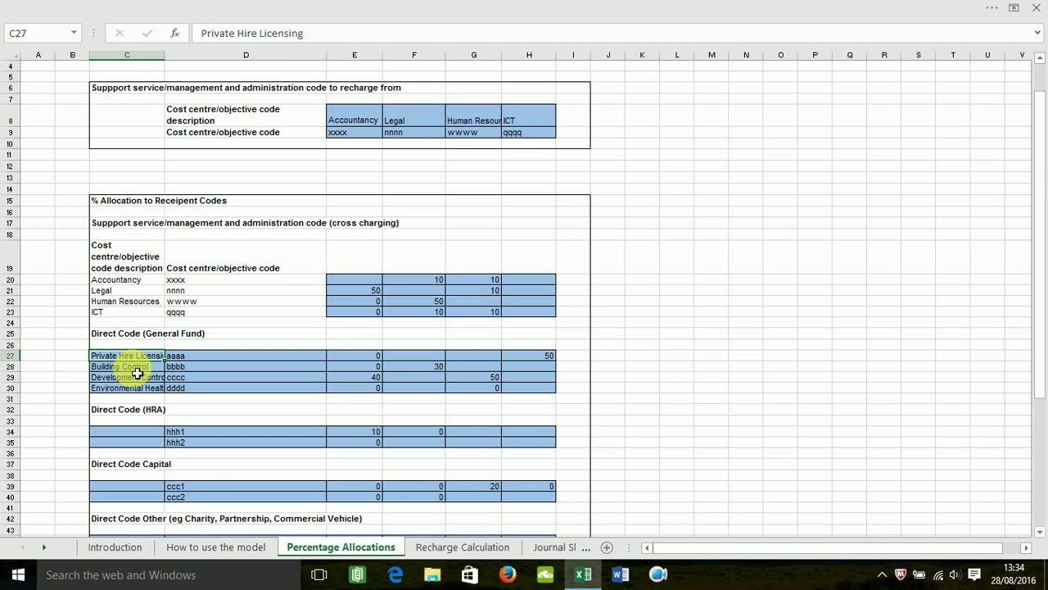
left_click(135, 367)
left_click(150, 358)
left_click(146, 368)
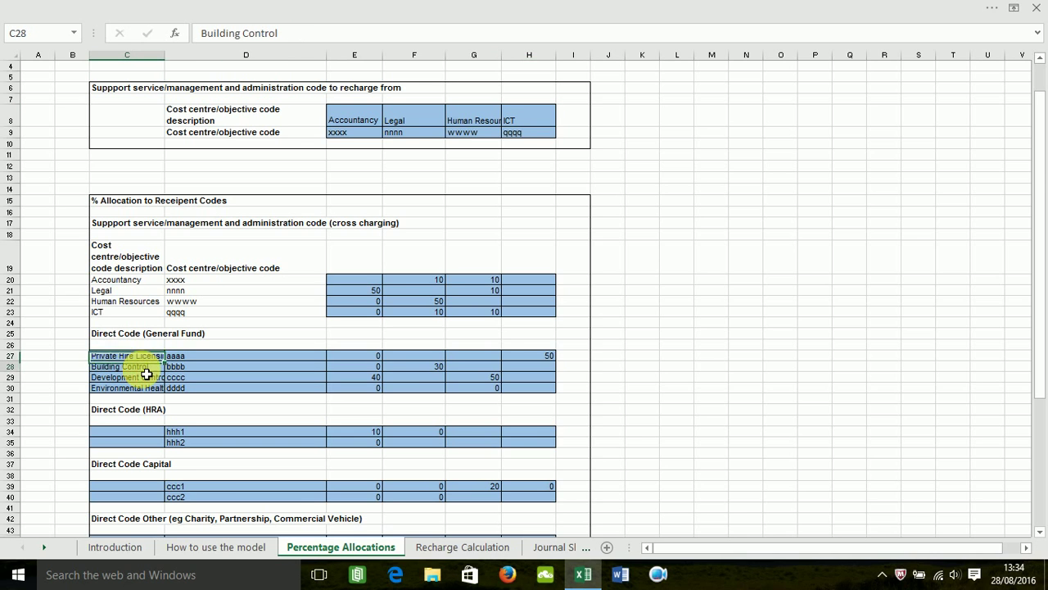
left_click(147, 387)
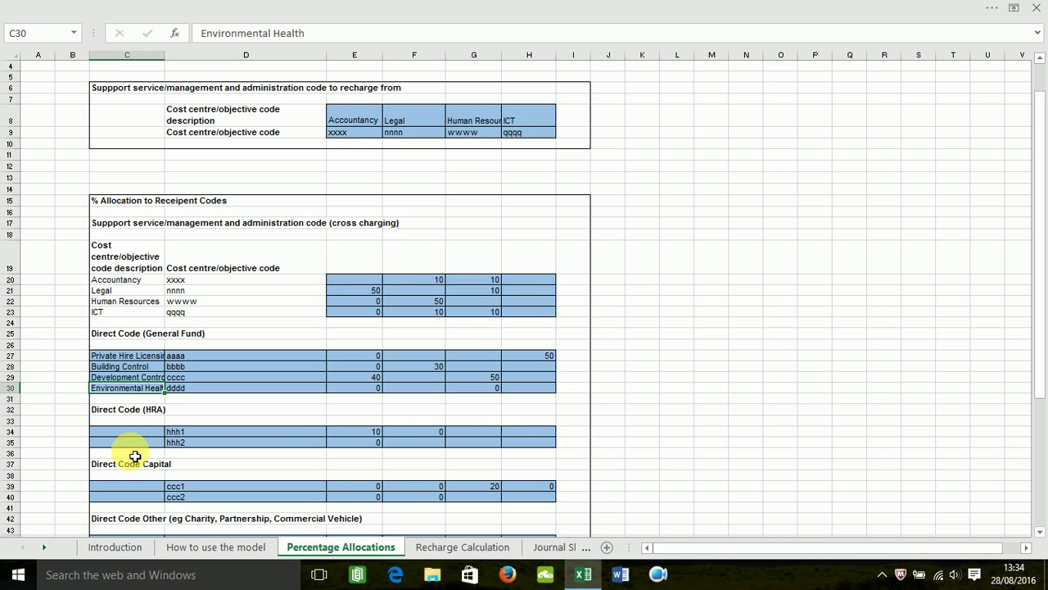
Step: Examine the HRA, capital and other direct code allocations and the total formula for the Accountancy column
scroll(138, 416, "down", 1)
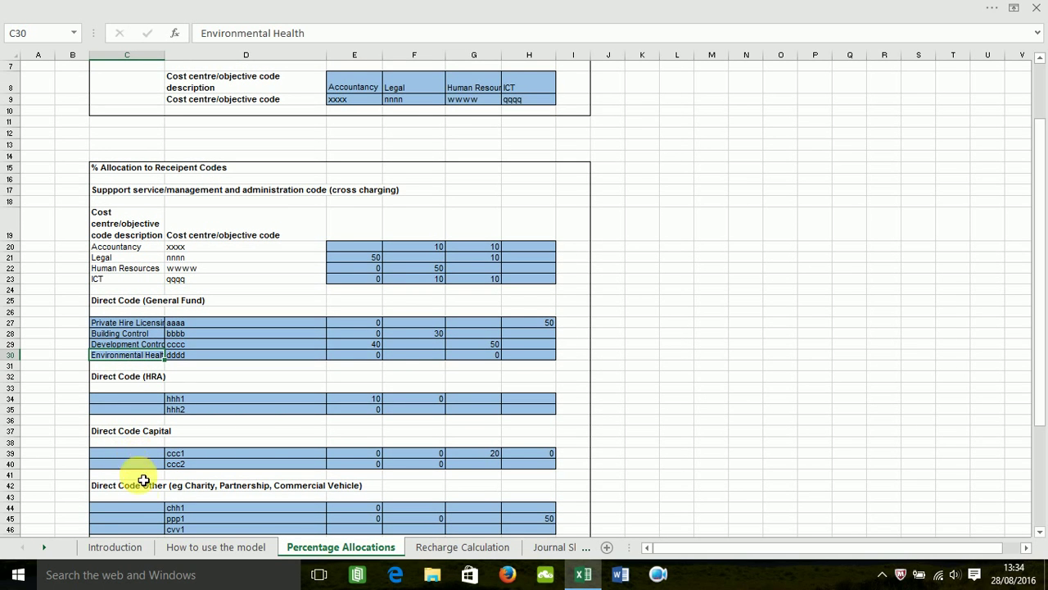
scroll(145, 505, "down", 2)
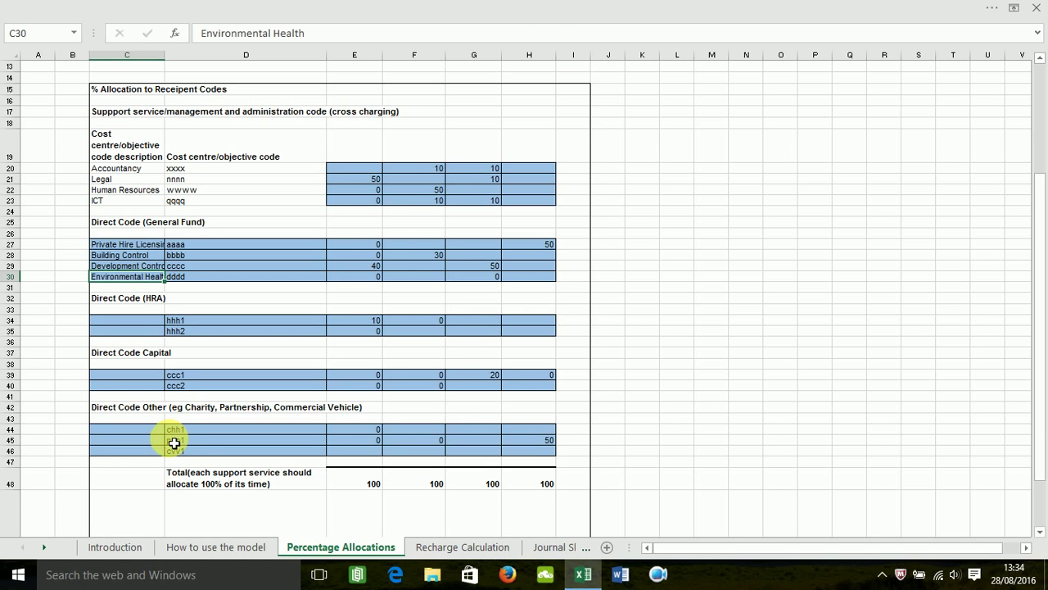
scroll(398, 451, "up", 3)
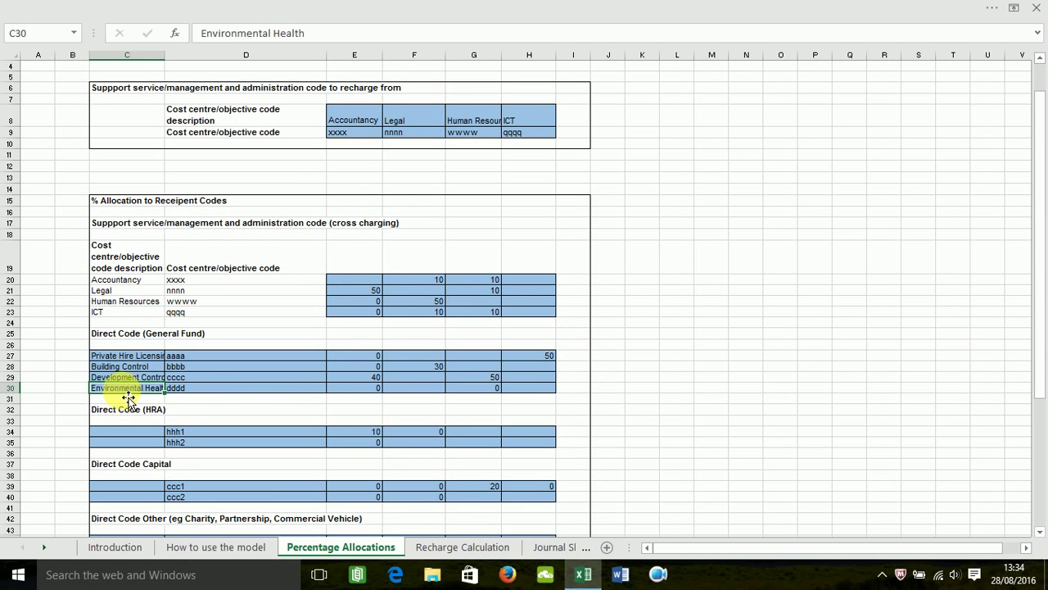
scroll(368, 418, "down", 3)
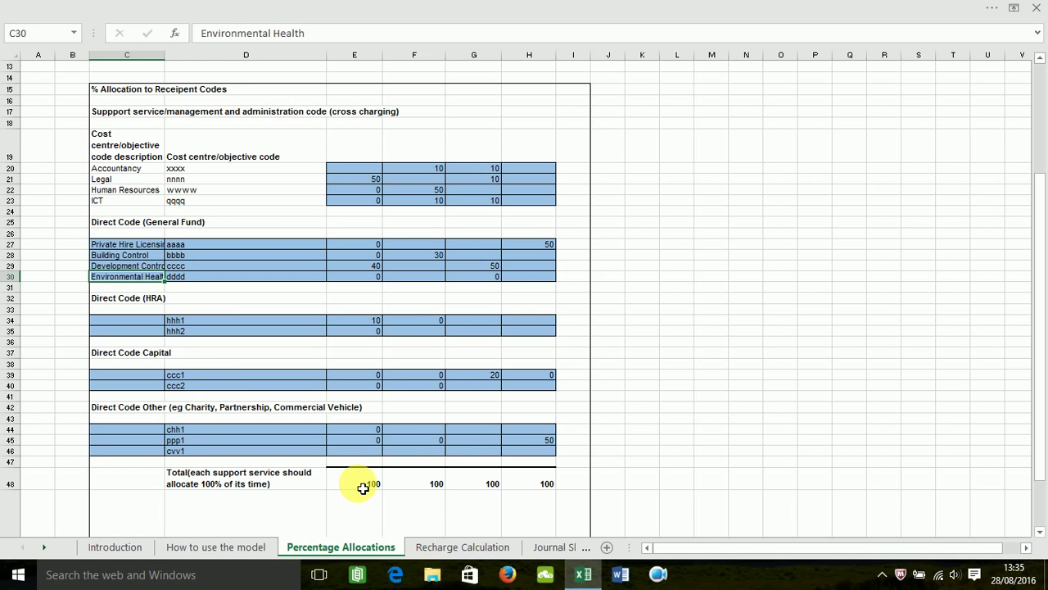
scroll(375, 403, "up", 2)
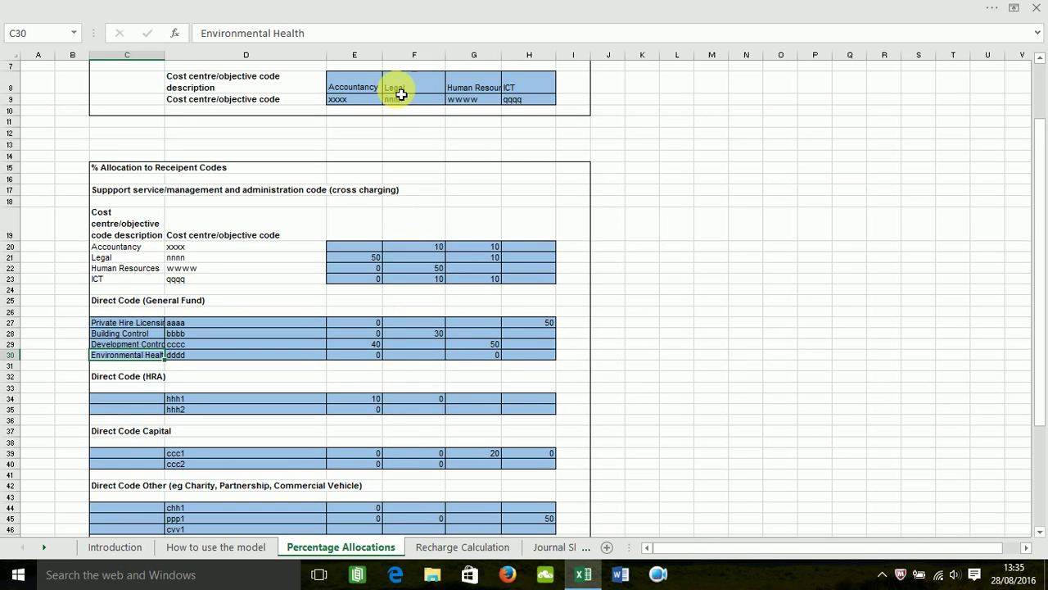
scroll(391, 524, "down", 2)
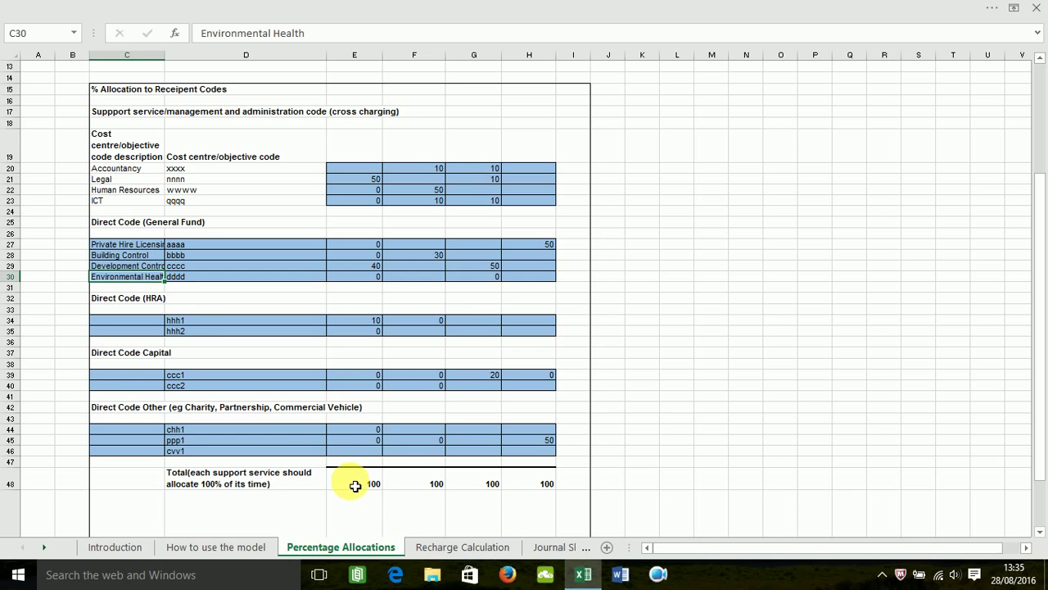
left_click(354, 485)
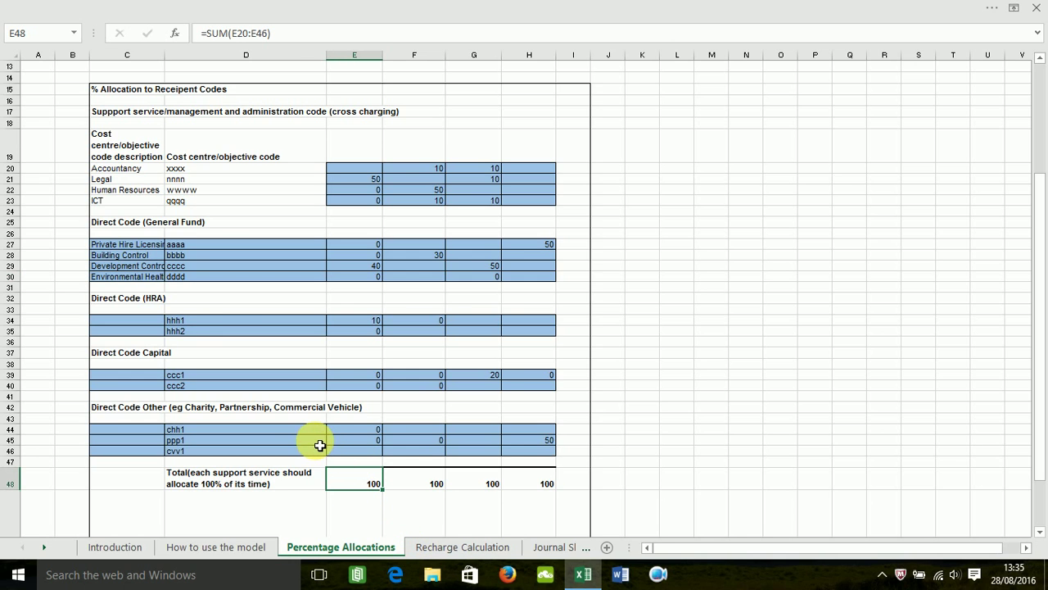
Step: Set the Accountancy allocation for capital code ccc1 to 100 and check the column's reconciliation
left_click(348, 378)
type("100")
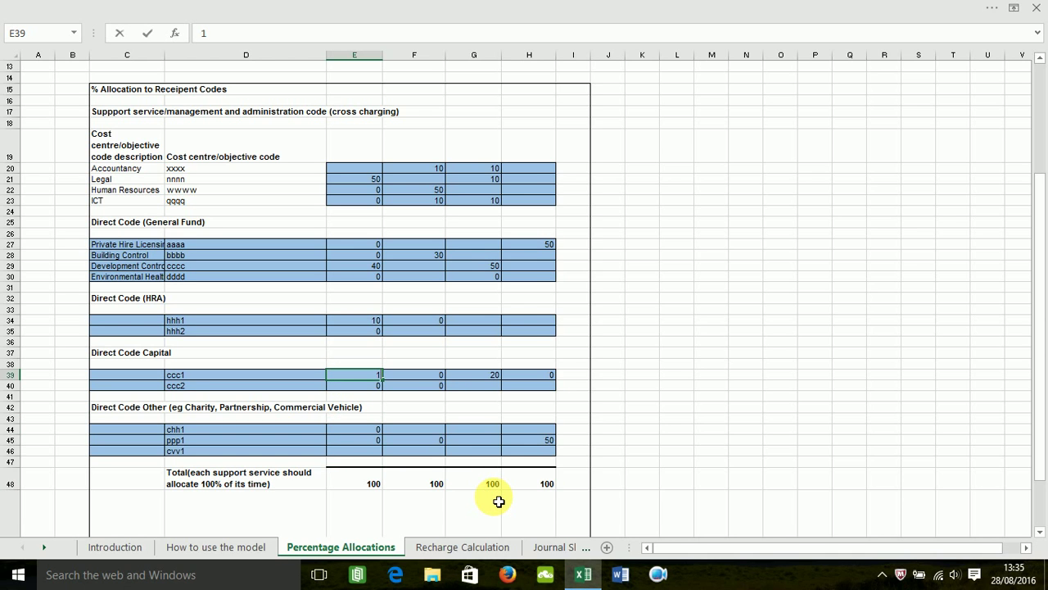
left_click(374, 353)
scroll(484, 445, "down", 3)
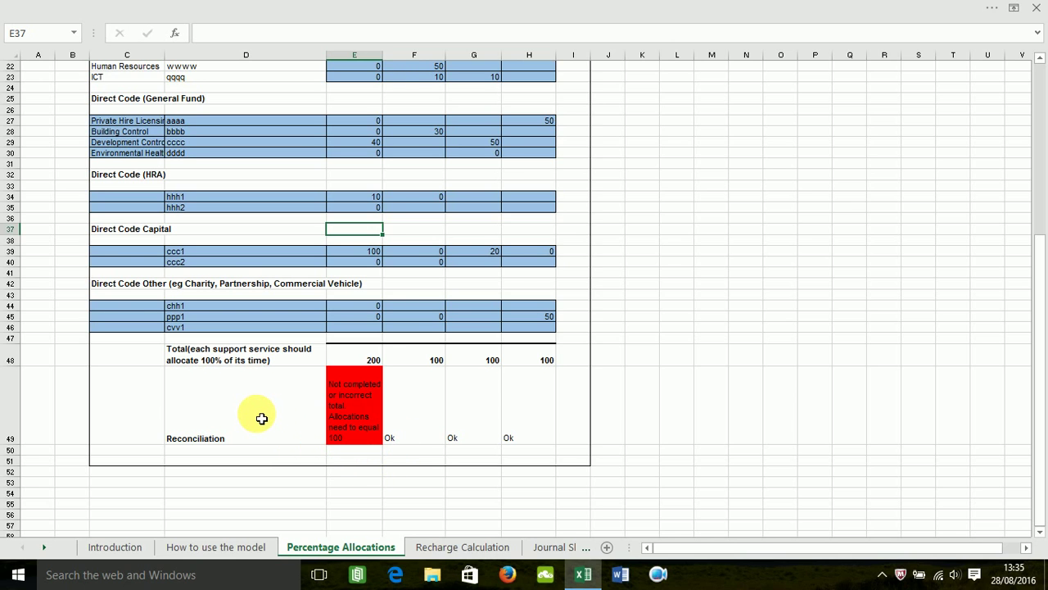
Step: Set the Accountancy allocation for capital code ccc1 to 0
left_click(369, 253)
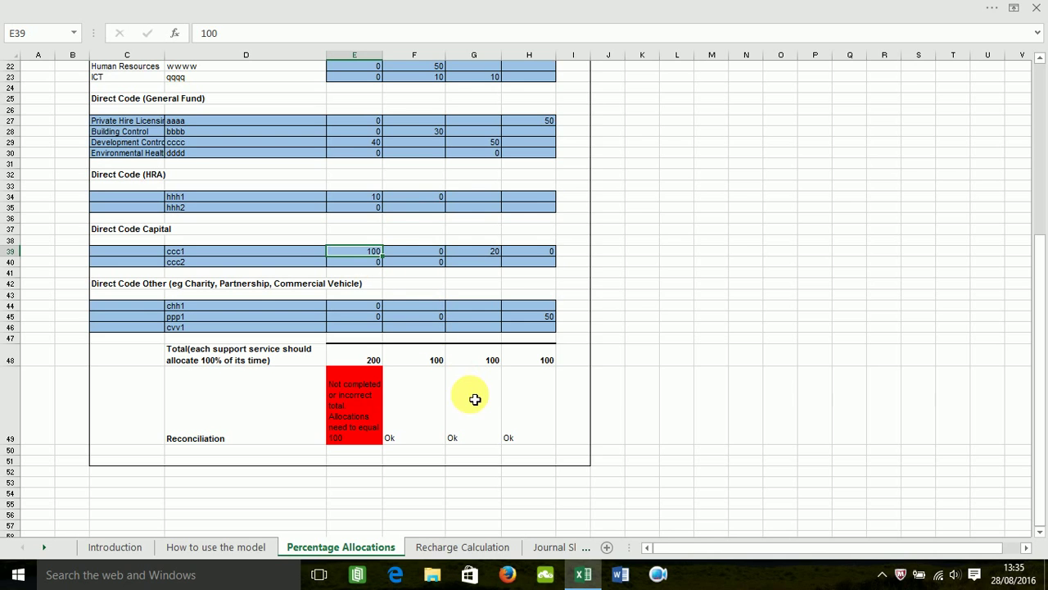
type("0")
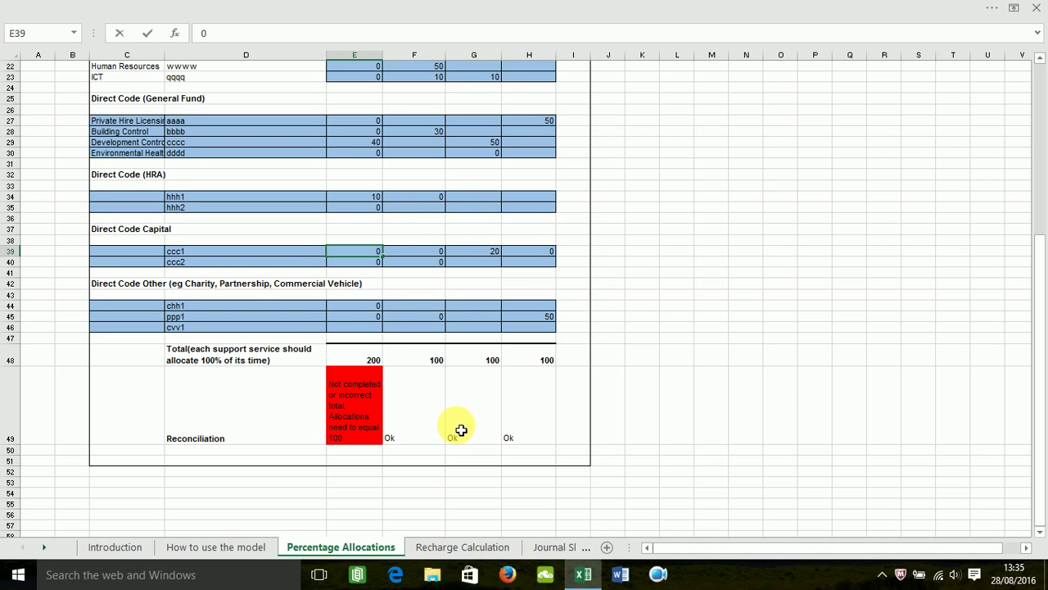
key("Return")
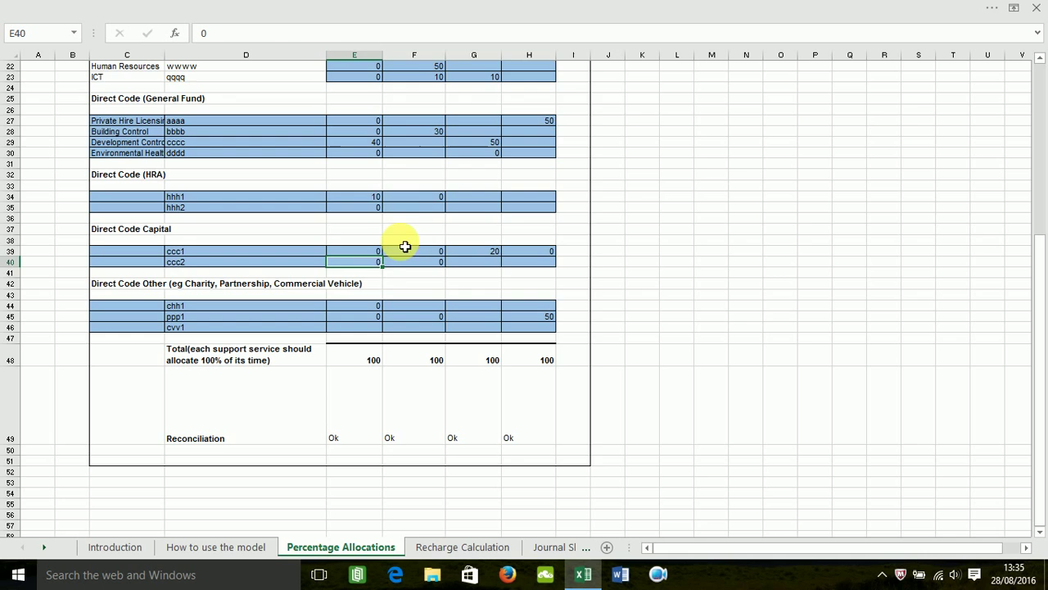
Step: Try to enter 1000 as the Accountancy allocation to its own code, and cancel the entry
scroll(379, 276, "up", 6)
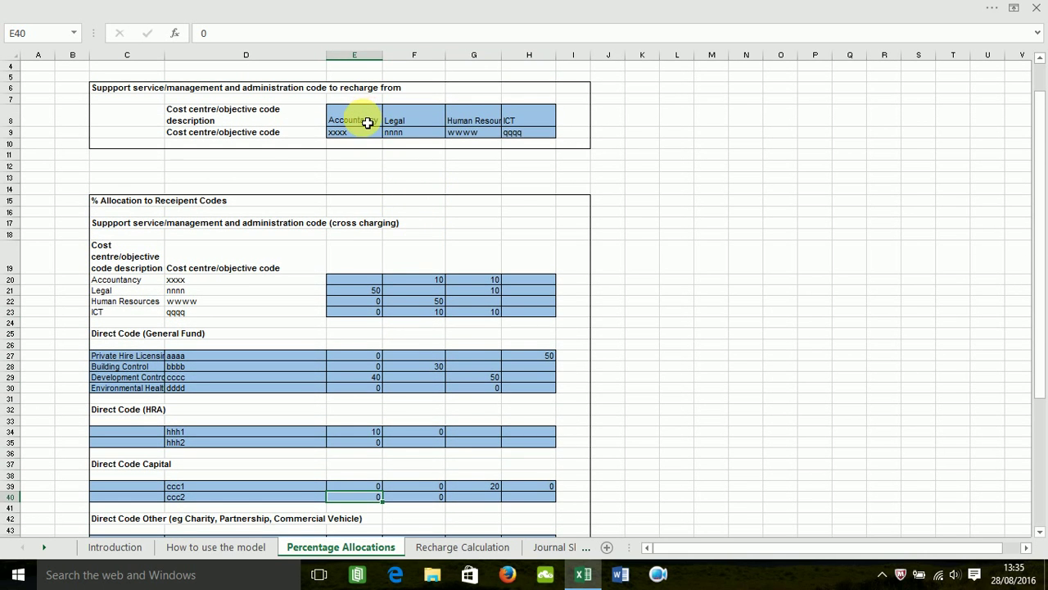
left_click(368, 117)
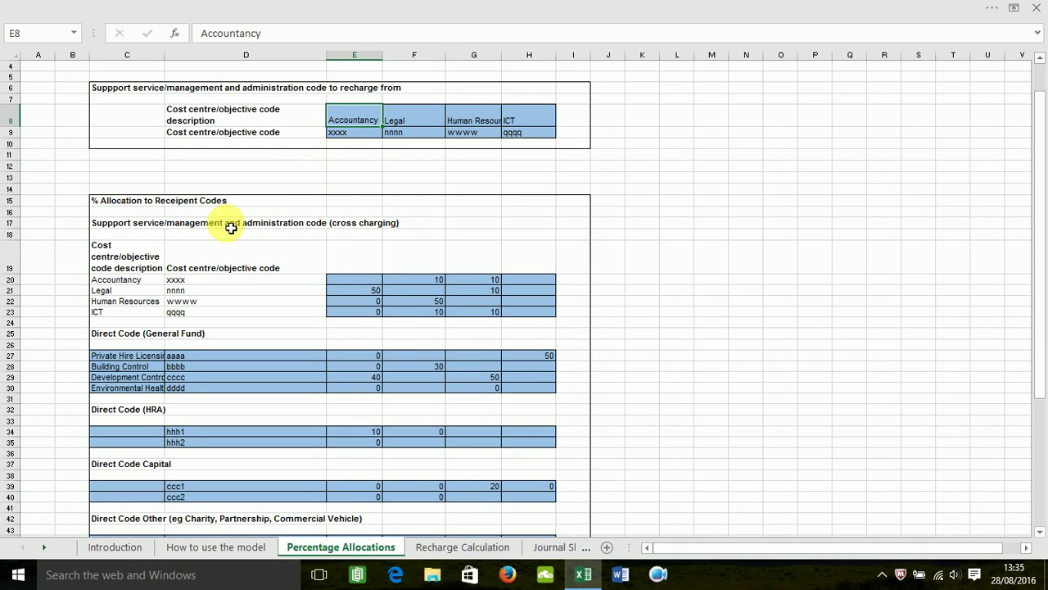
left_click(144, 283)
left_click(361, 282)
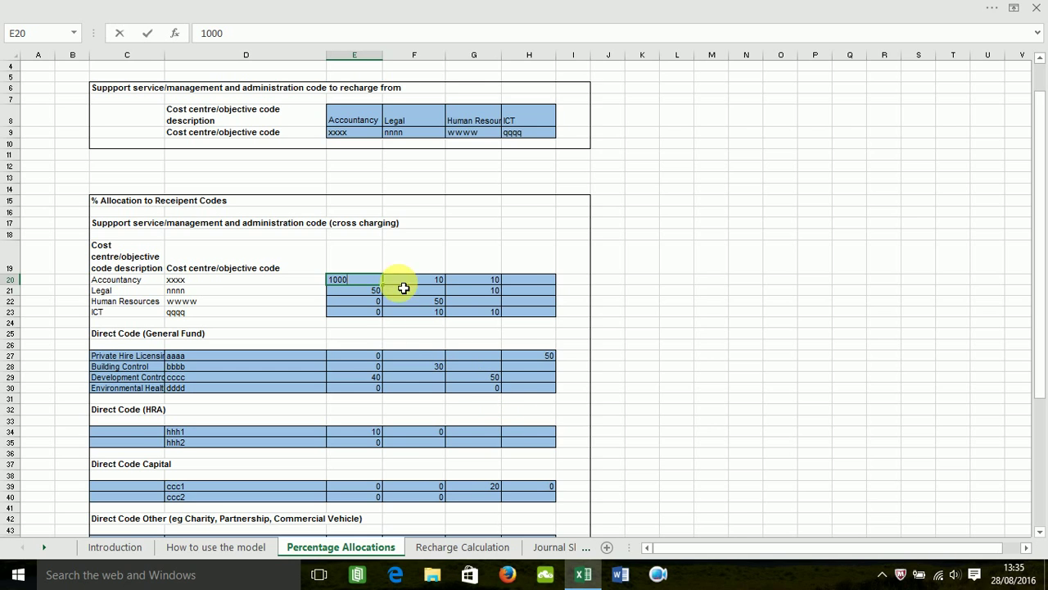
key("Return")
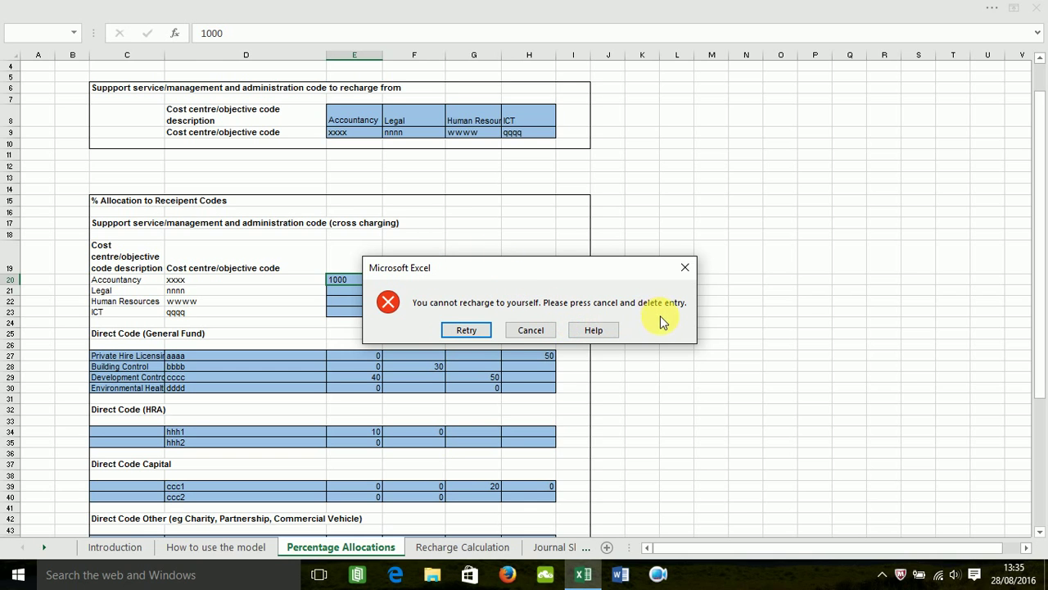
left_click(531, 331)
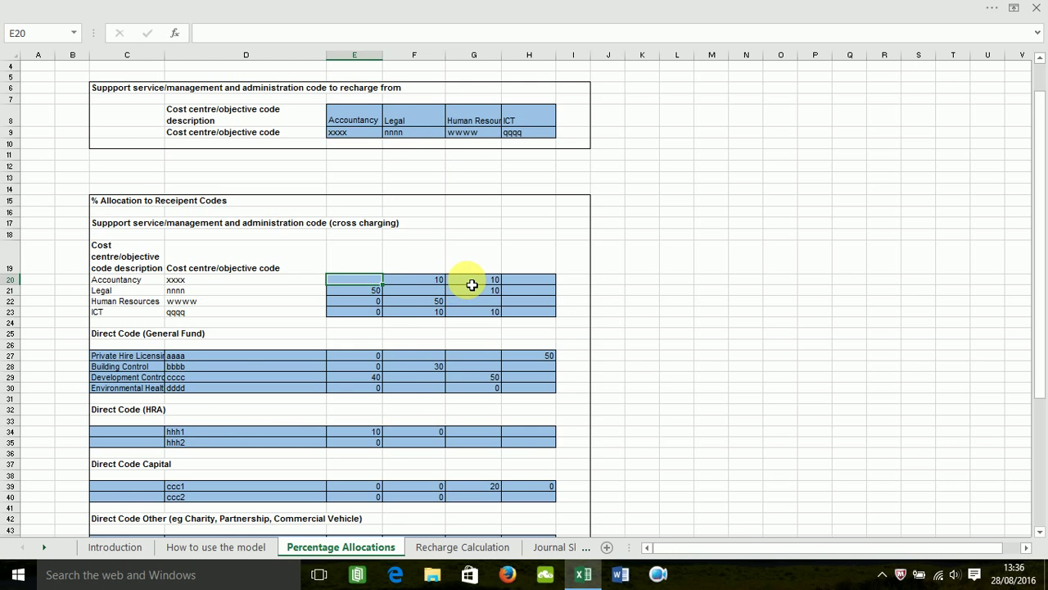
Step: Check the reconciliation result of each support service column beneath the allocation totals
scroll(472, 284, "down", 5)
left_click(247, 481)
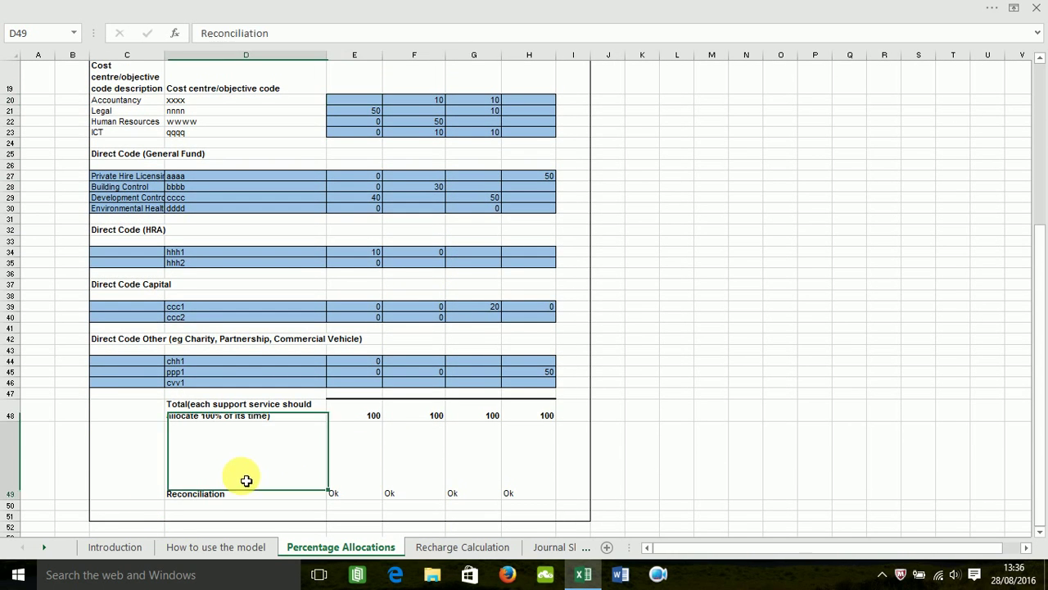
left_click(365, 479)
left_click(426, 479)
left_click(471, 484)
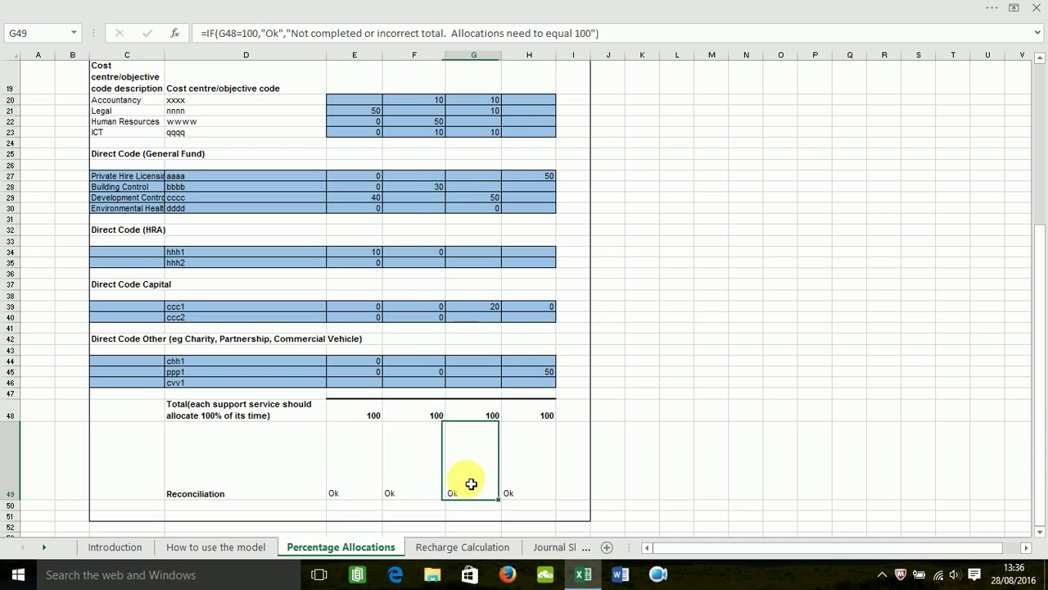
left_click(524, 481)
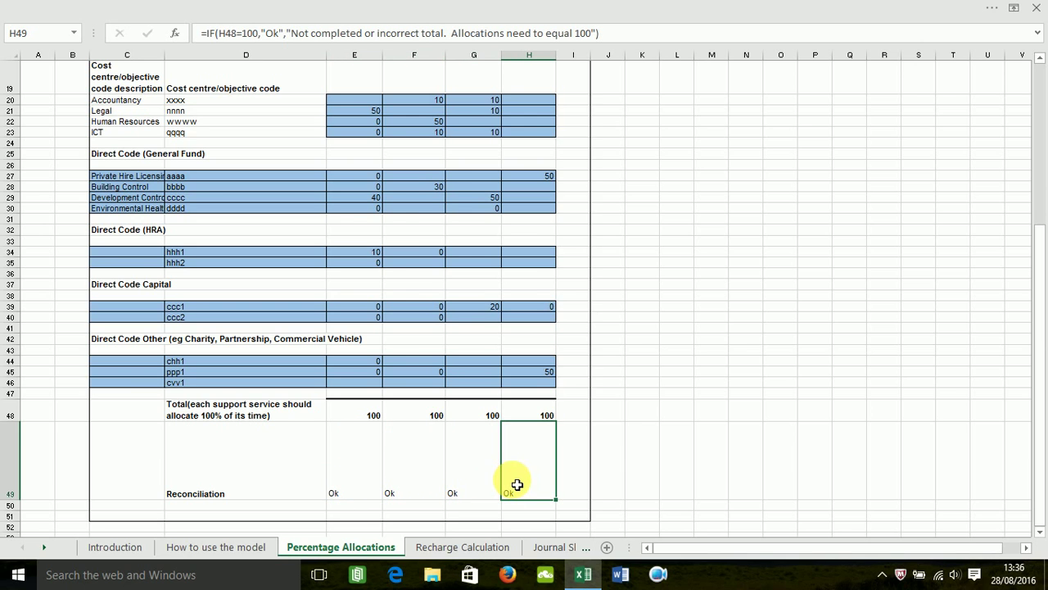
Step: Open the Recharge Calculation sheet and inspect the budget or actuals fields for the four support services
left_click(459, 547)
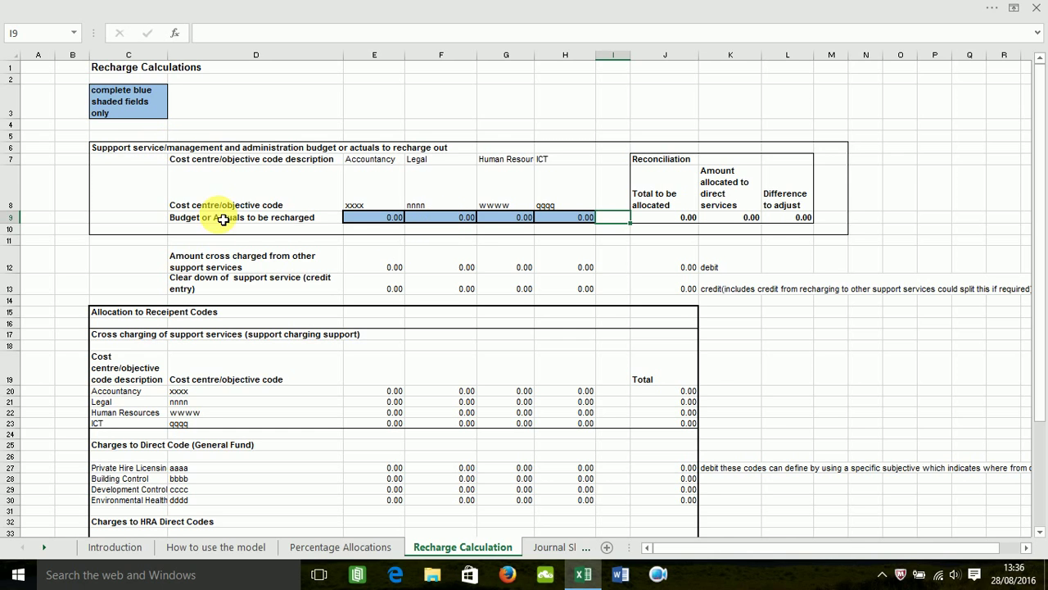
left_click(393, 219)
left_click(438, 218)
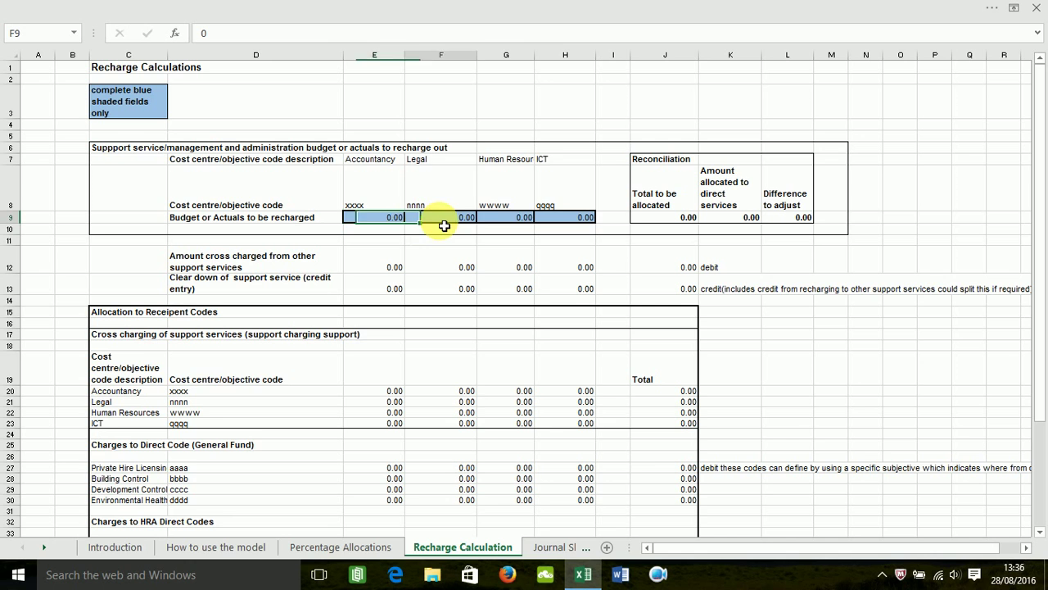
left_click(512, 218)
left_click(569, 219)
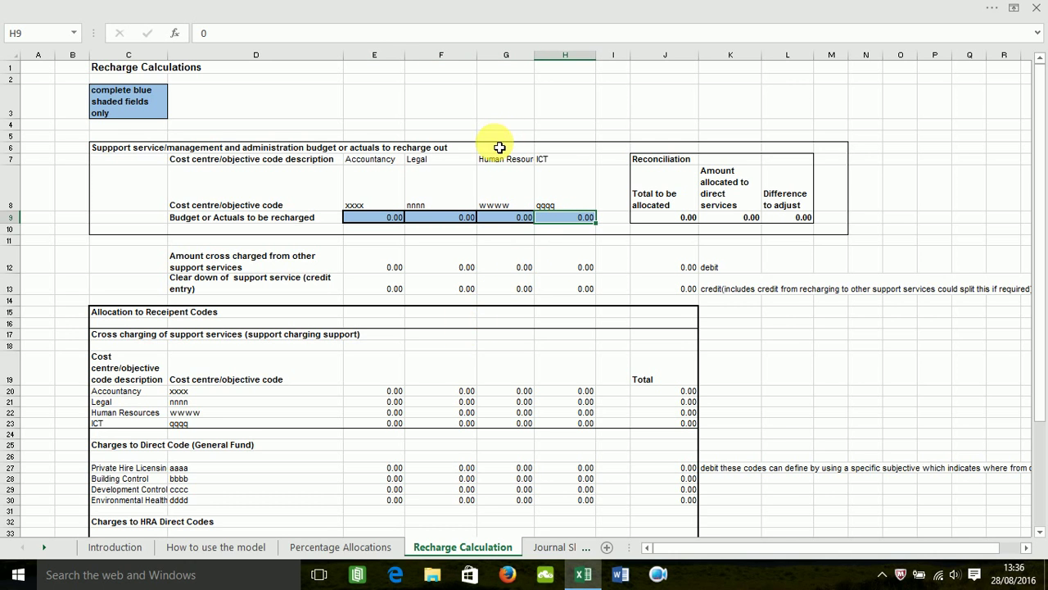
Step: Review the recharge allocations down to the total to direct services, and select the Accountancy budget field
scroll(498, 154, "down", 1)
scroll(498, 154, "down", 2)
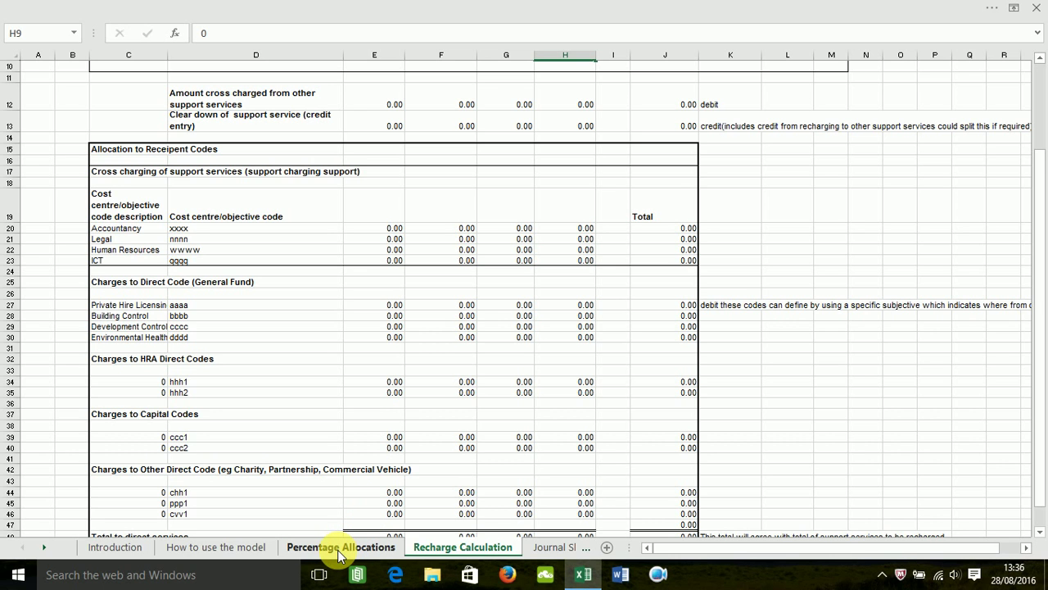
scroll(505, 363, "down", 4)
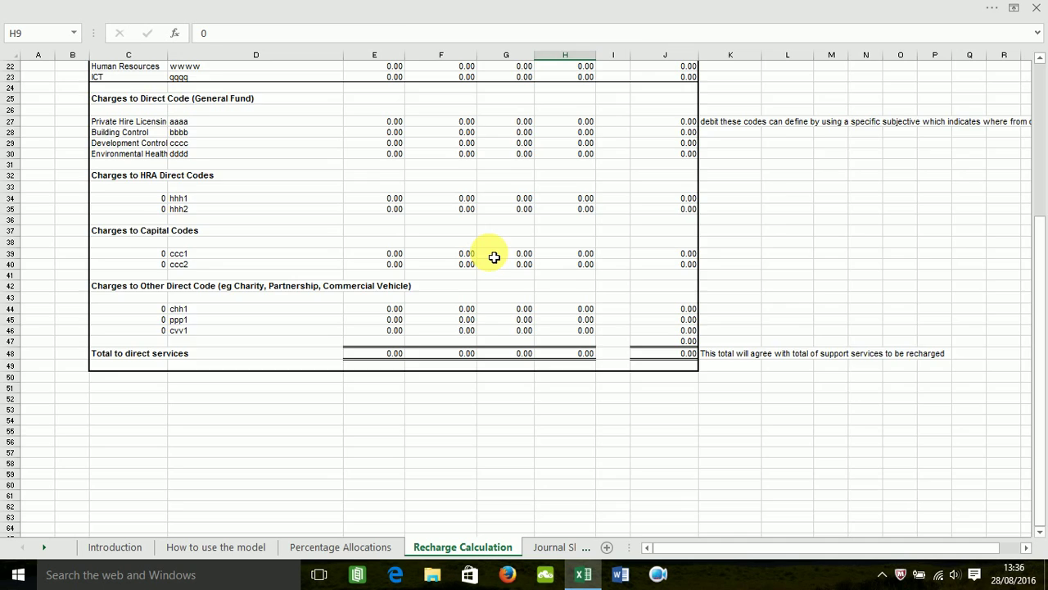
scroll(494, 257, "up", 7)
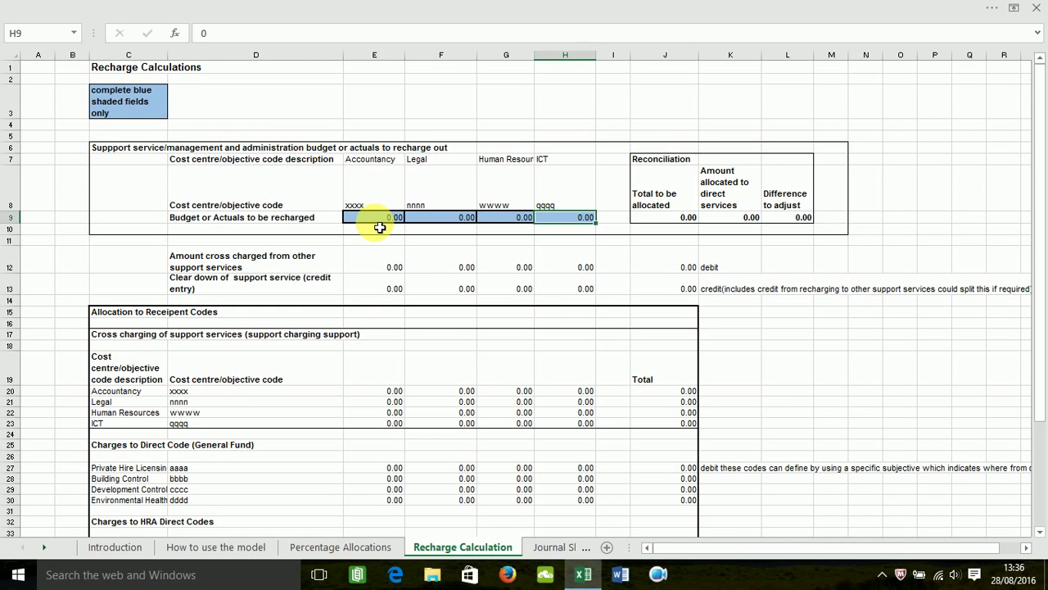
left_click(375, 222)
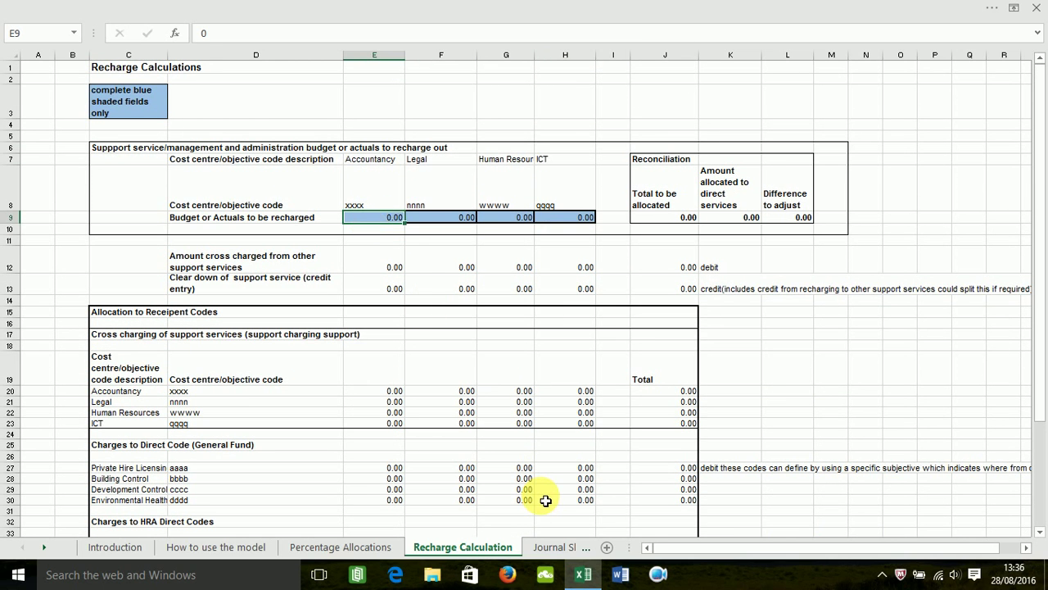
Step: Enter budgets to be recharged of 100000 for Accountancy, 50000 for Legal, 20000 for Human Resources and 10000 for ICT
type("100000")
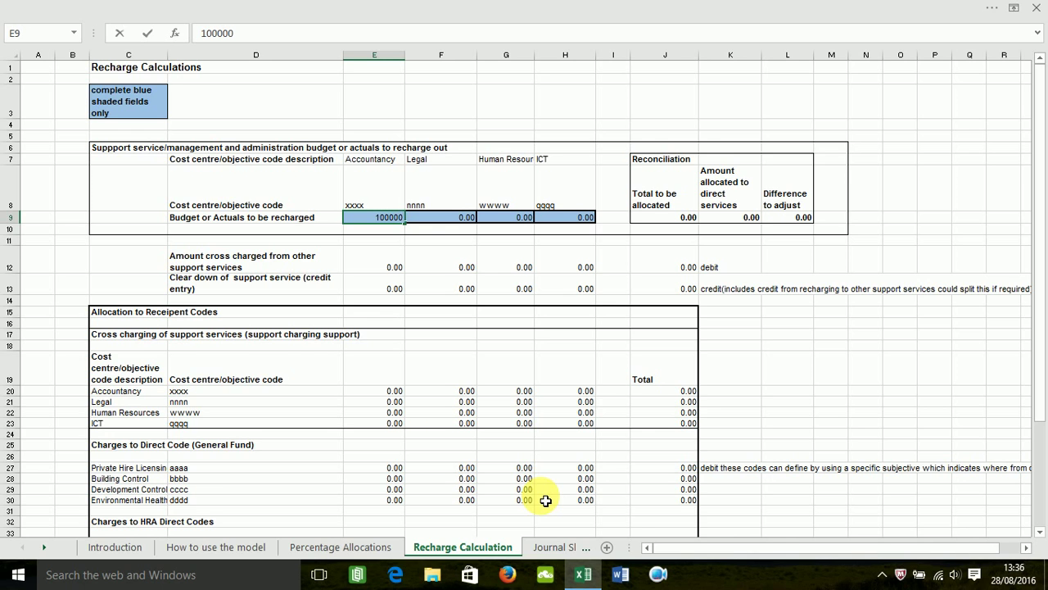
key("Tab")
type("50,")
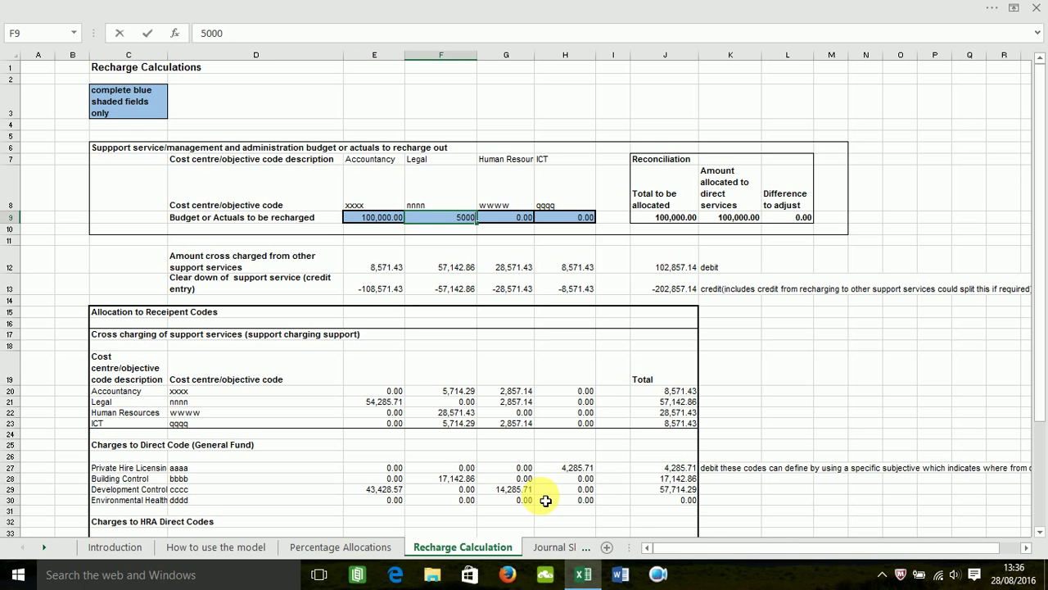
type("000")
key("Tab")
type("20")
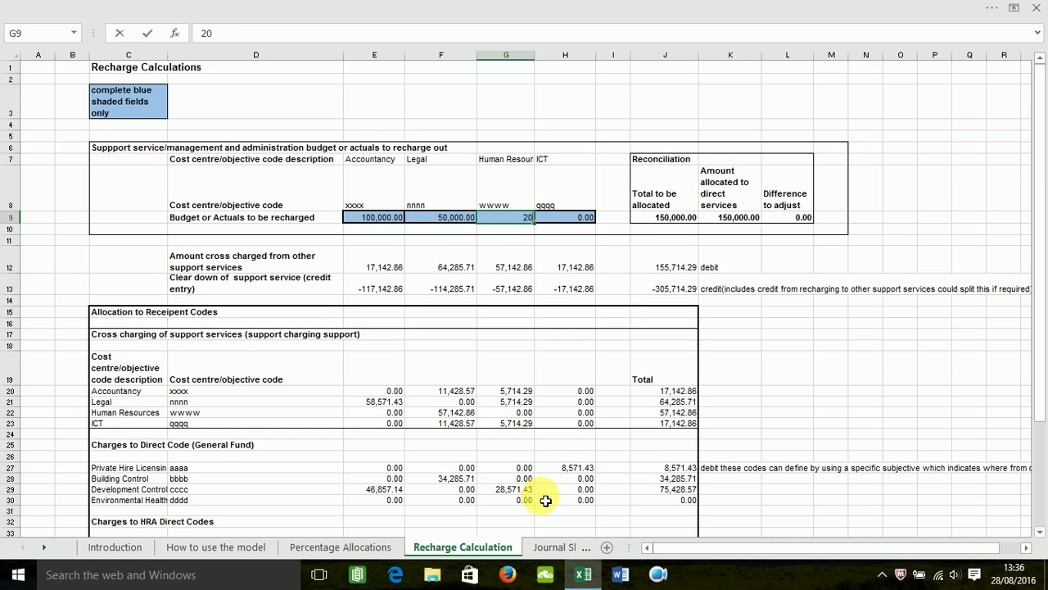
type(",000")
key("Tab")
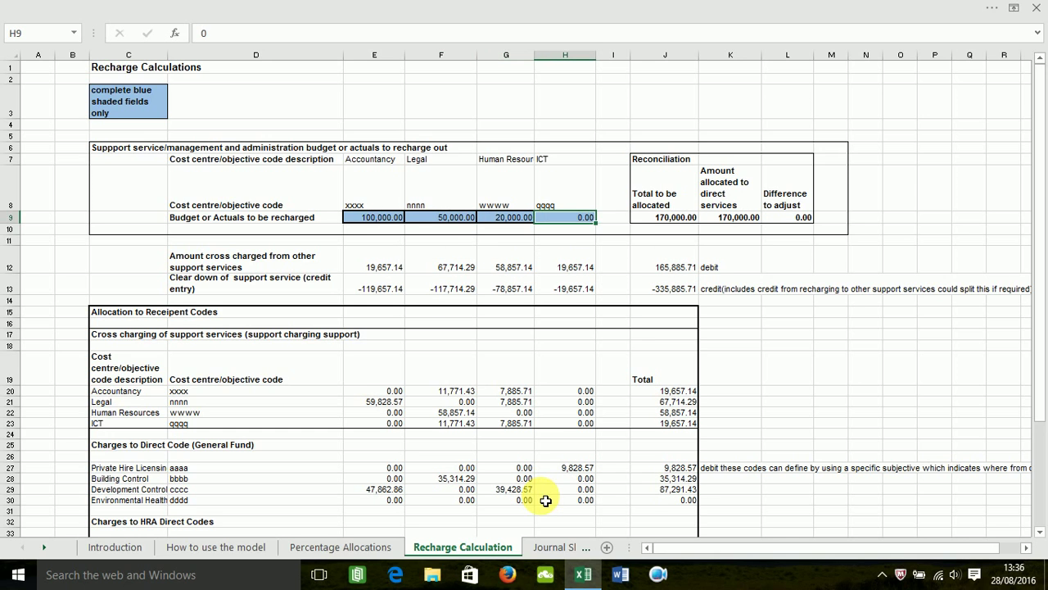
type("0")
type("0000")
left_click(572, 195)
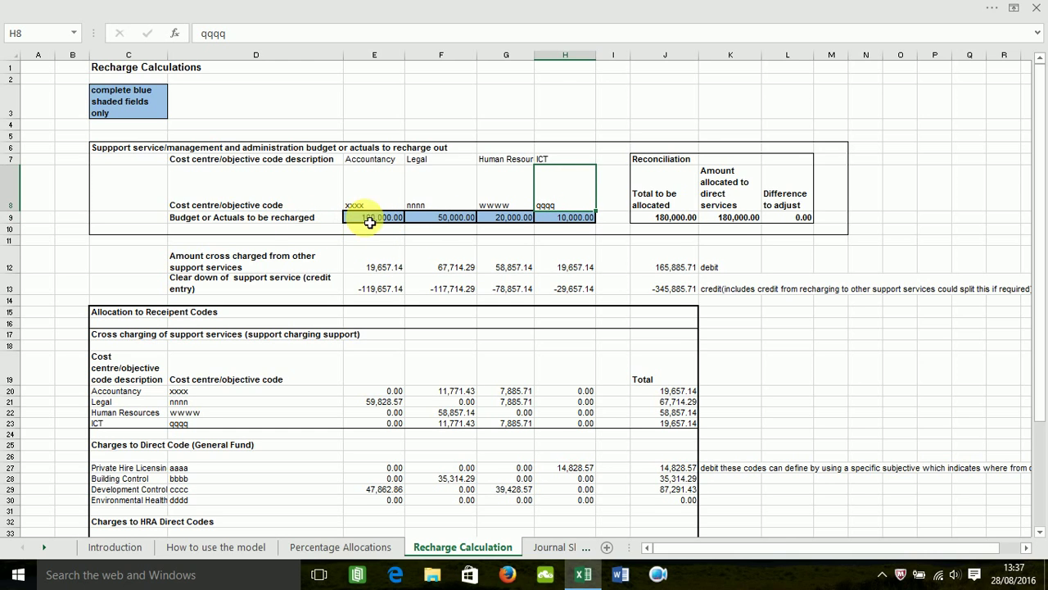
Step: Compare the reconciliation's total to be allocated with the overall total to direct services beneath the recipient code charges
left_click(685, 219)
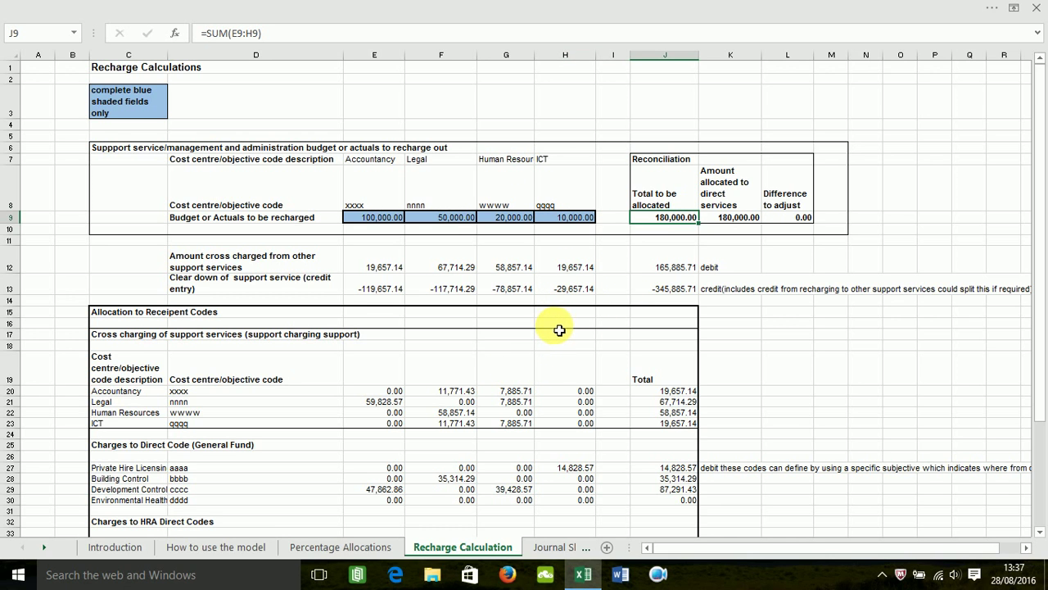
scroll(560, 329, "down", 1)
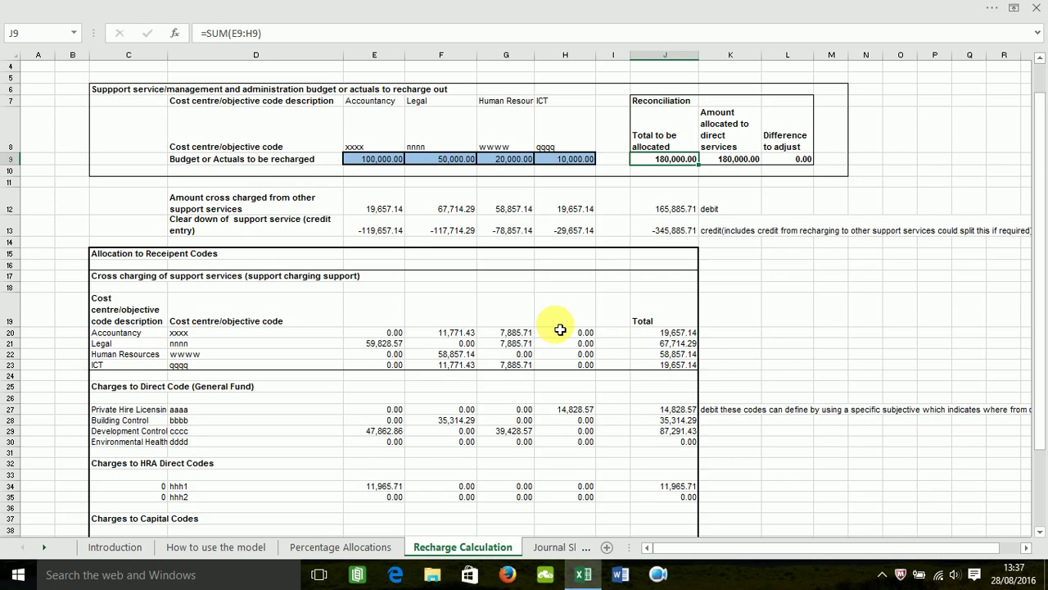
scroll(560, 329, "down", 4)
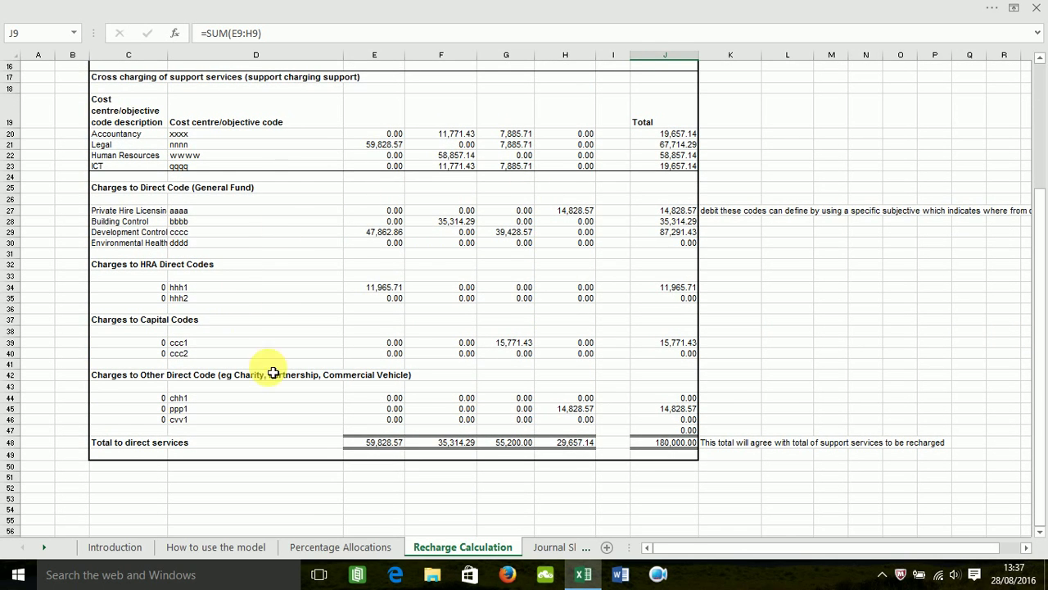
left_click(688, 449)
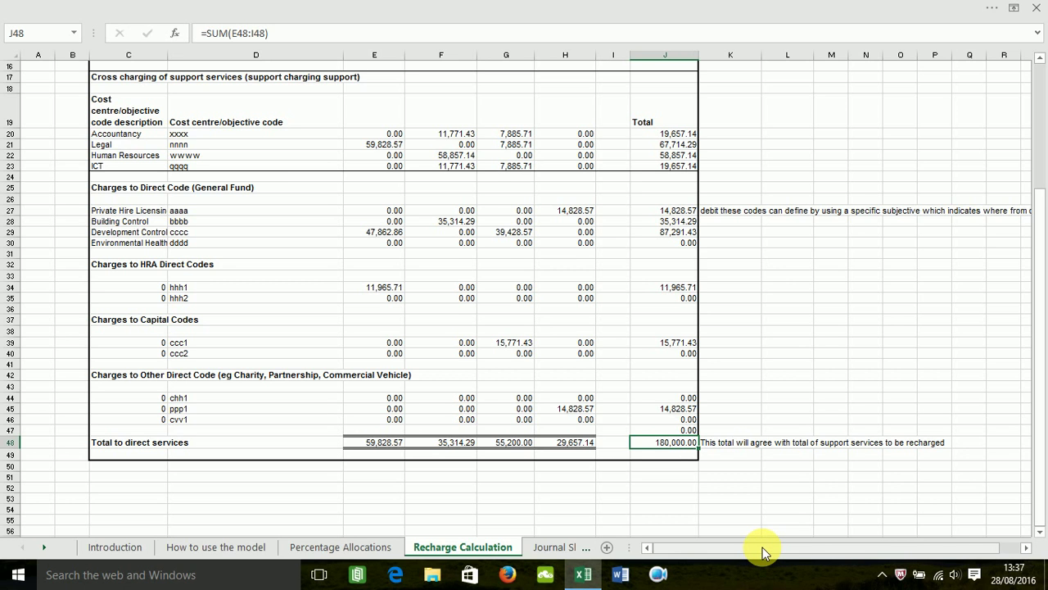
Step: Change the budgets to be recharged to 1000 for Accountancy, 10 for Legal, 20 for Human Resources and 50000 for ICT
scroll(761, 547, "up", 5)
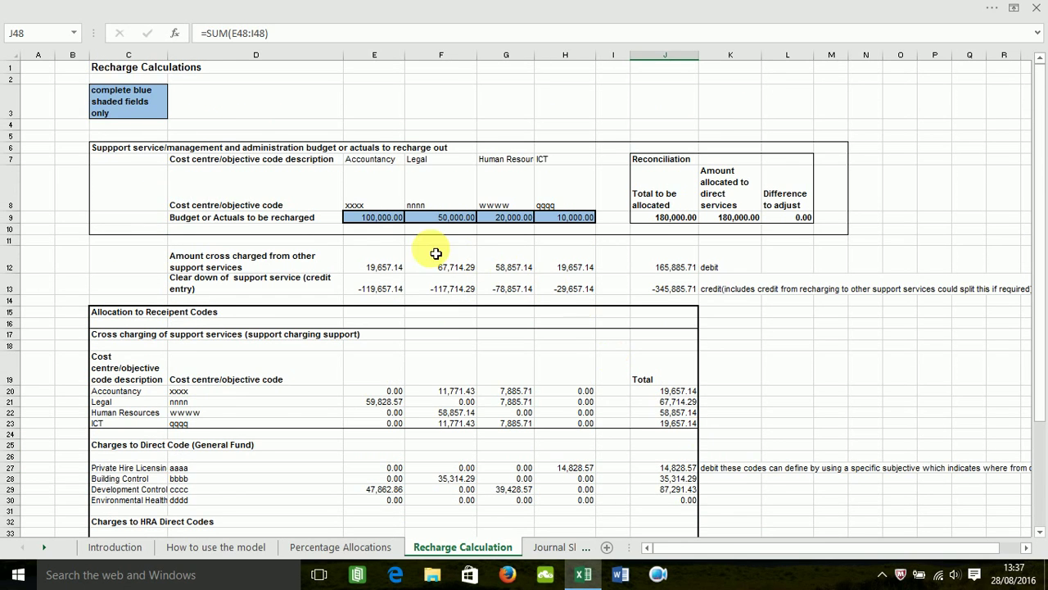
left_click(380, 220)
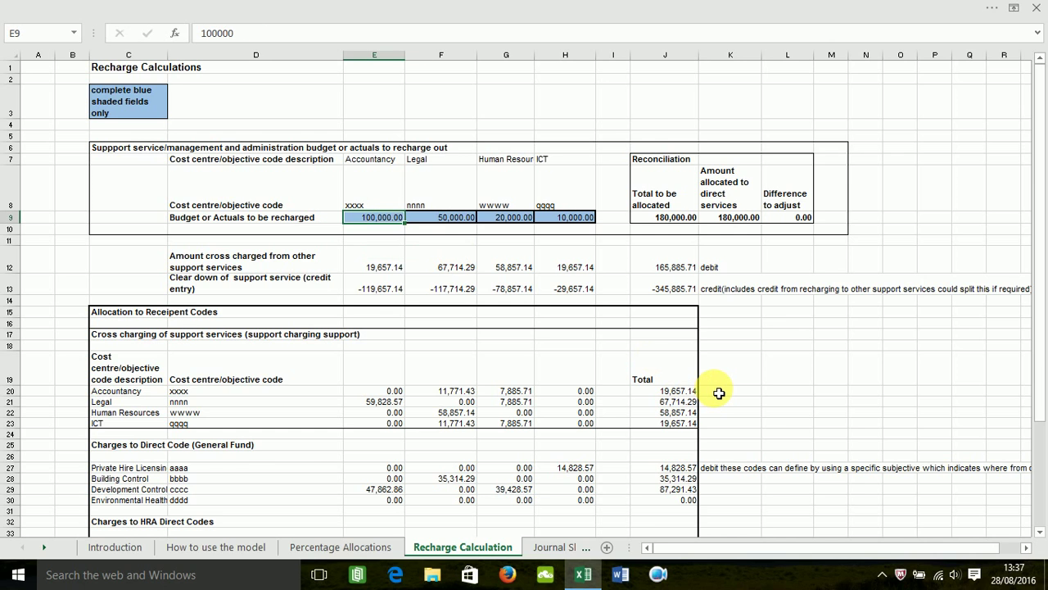
type("1,")
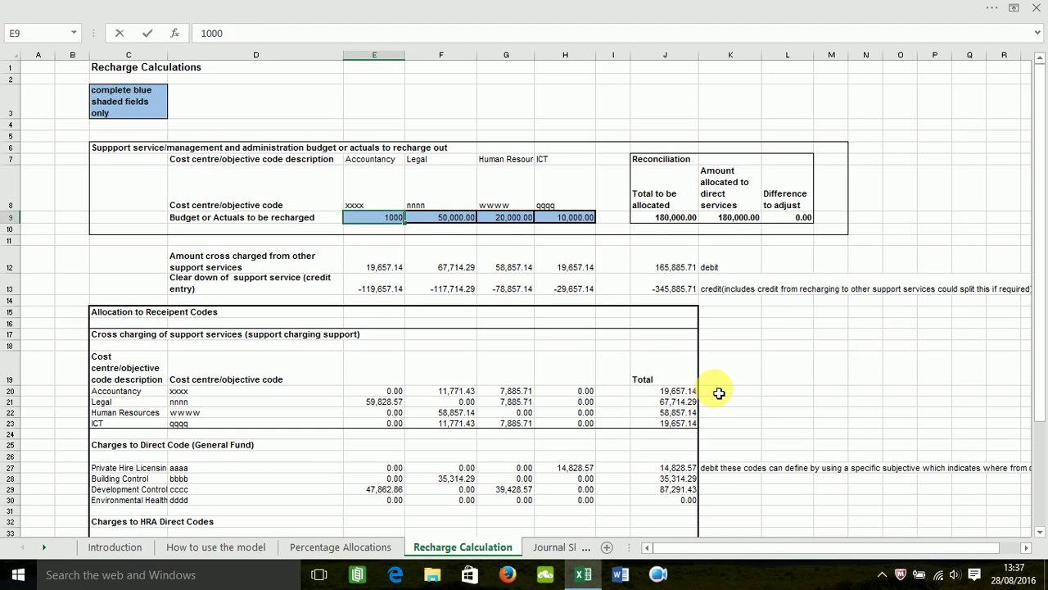
type("000")
left_click(456, 218)
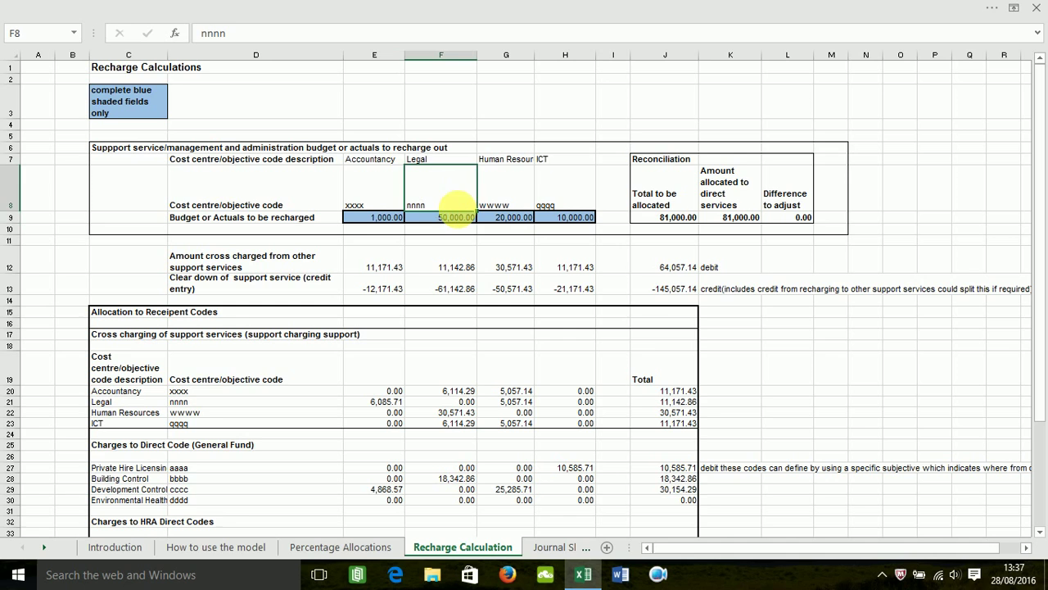
type("10")
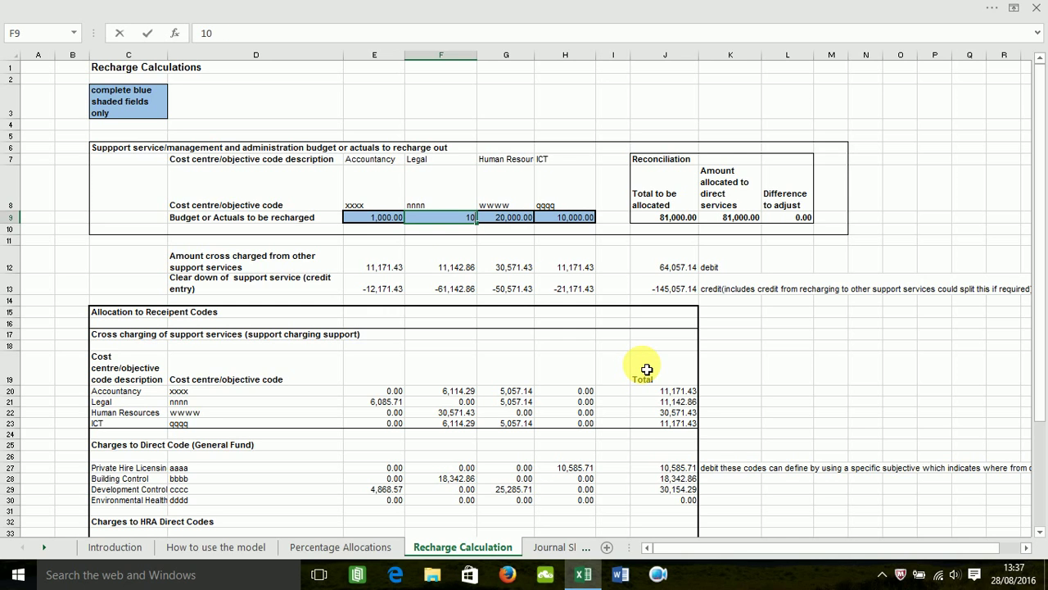
key("Tab")
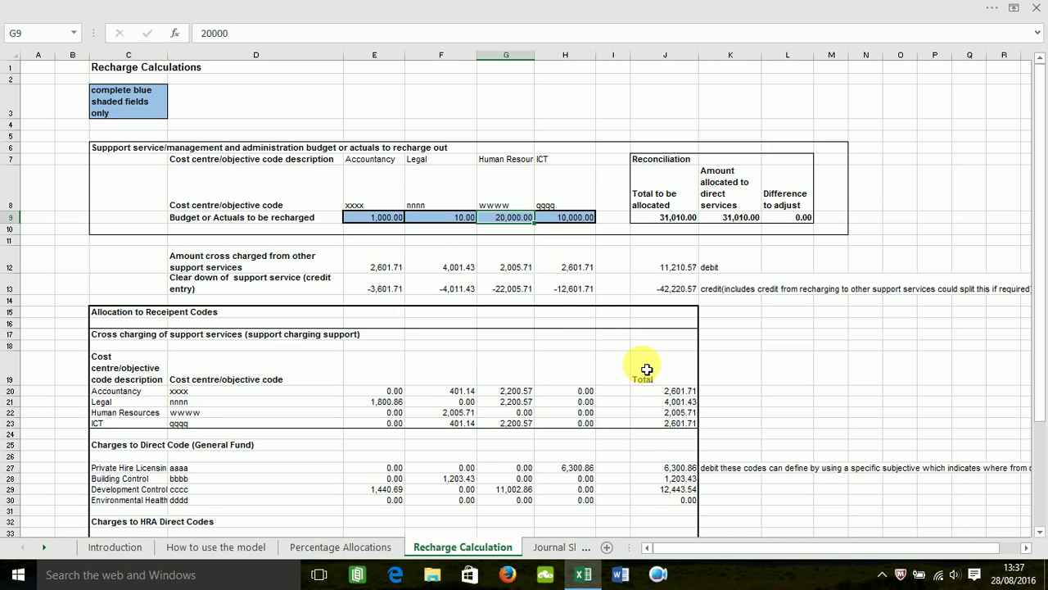
type("20")
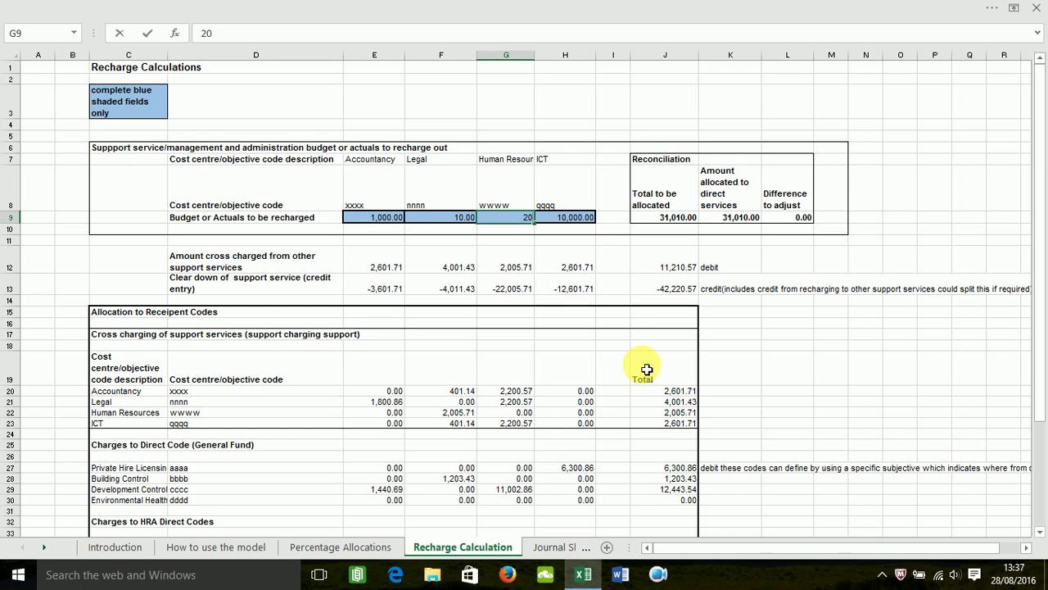
key("Tab")
type("50")
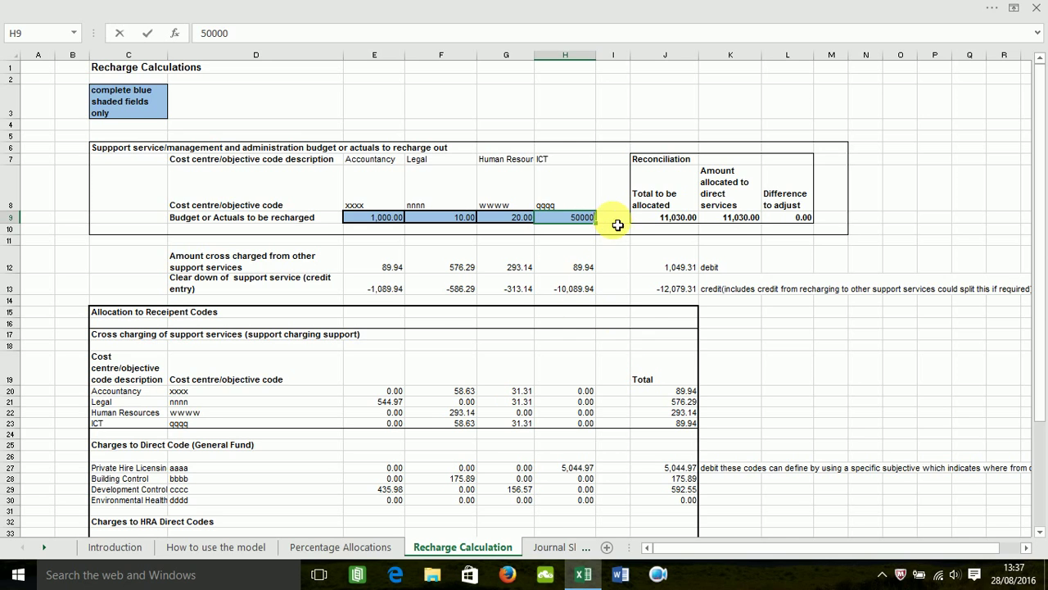
left_click(613, 197)
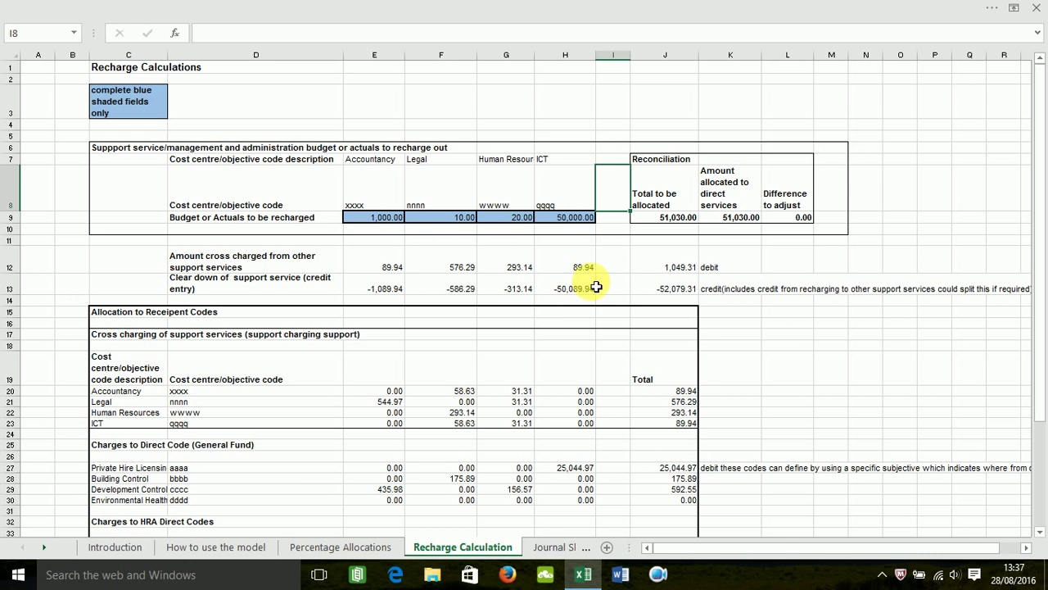
Step: Check that the recalculated total to direct services agrees with the total to be allocated for the new budgets
scroll(551, 471, "down", 5)
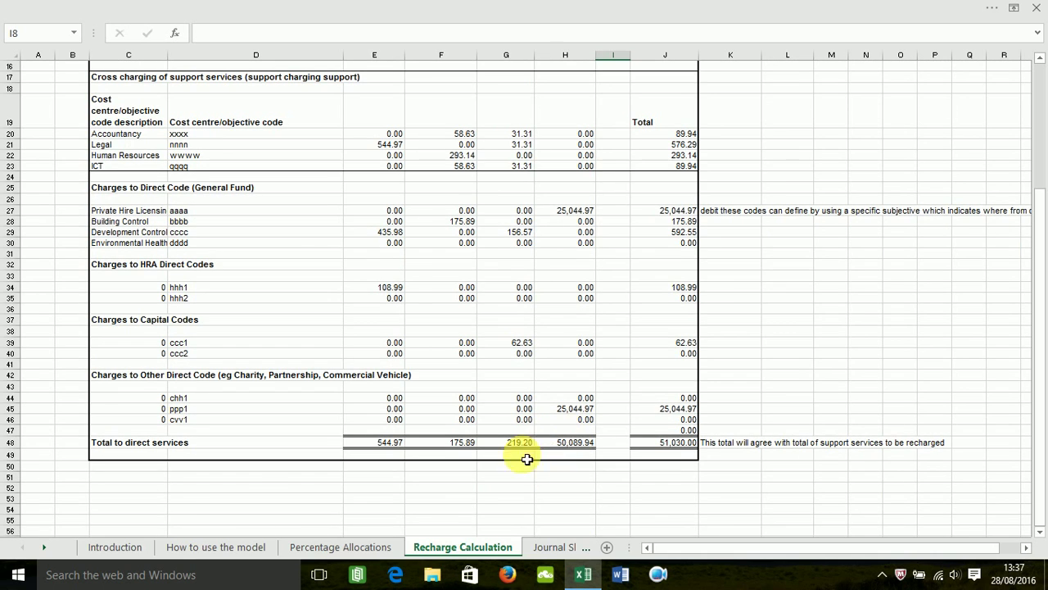
scroll(646, 470, "up", 5)
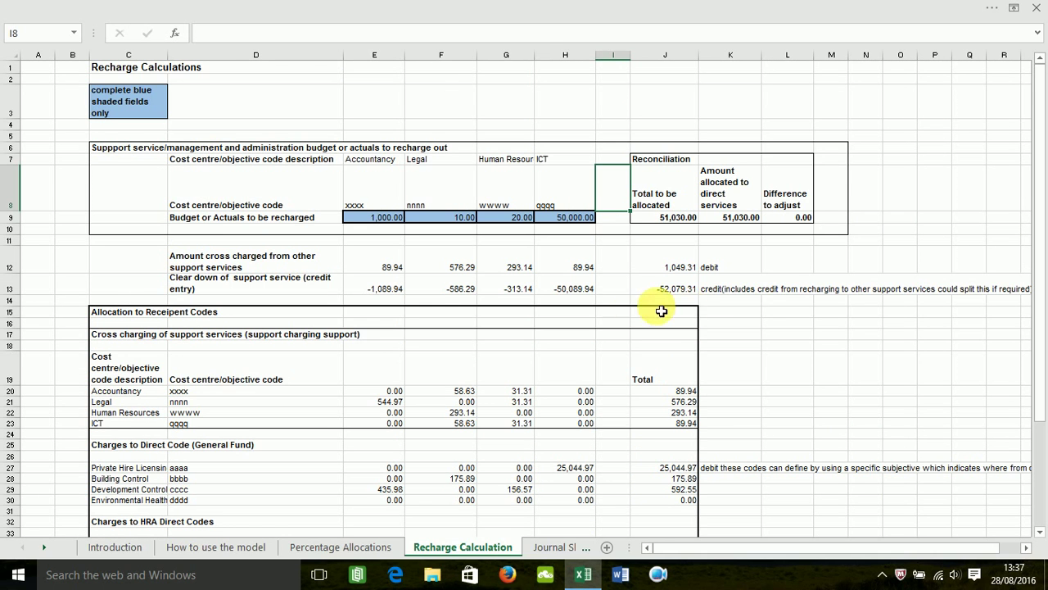
left_click(664, 217)
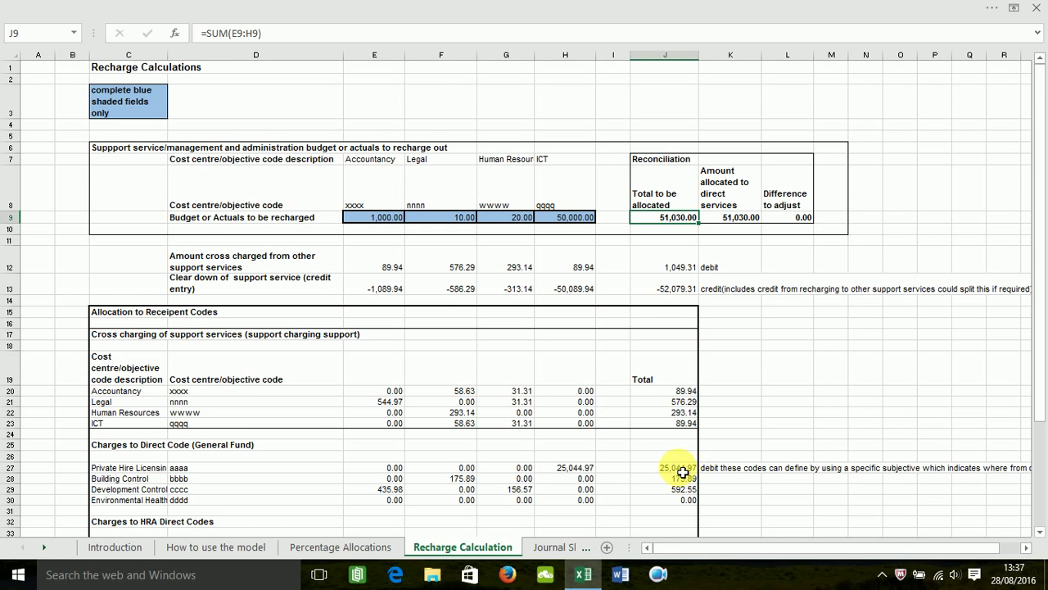
scroll(681, 470, "down", 5)
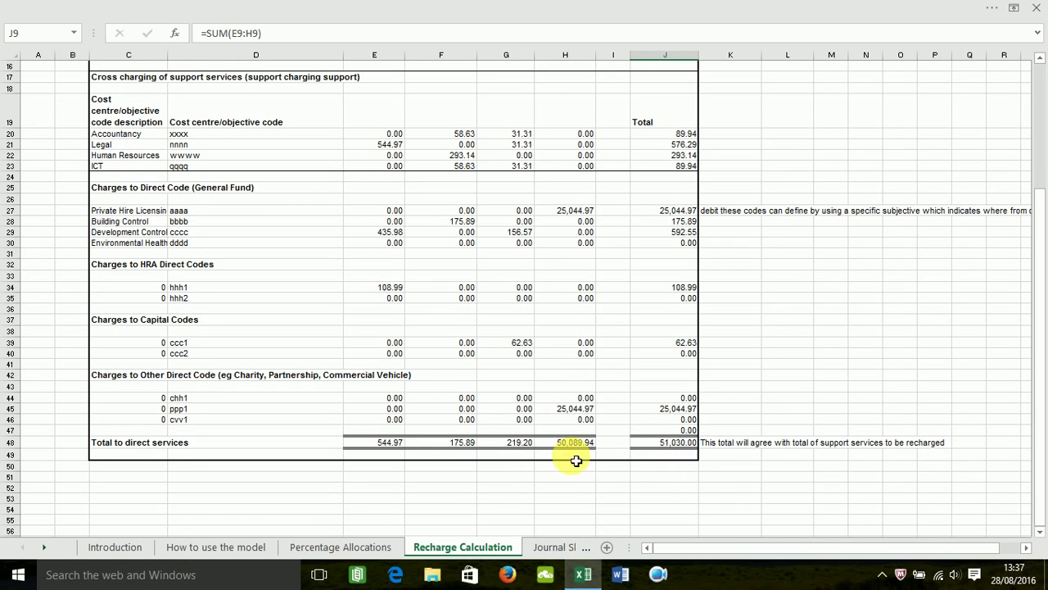
left_click(660, 445)
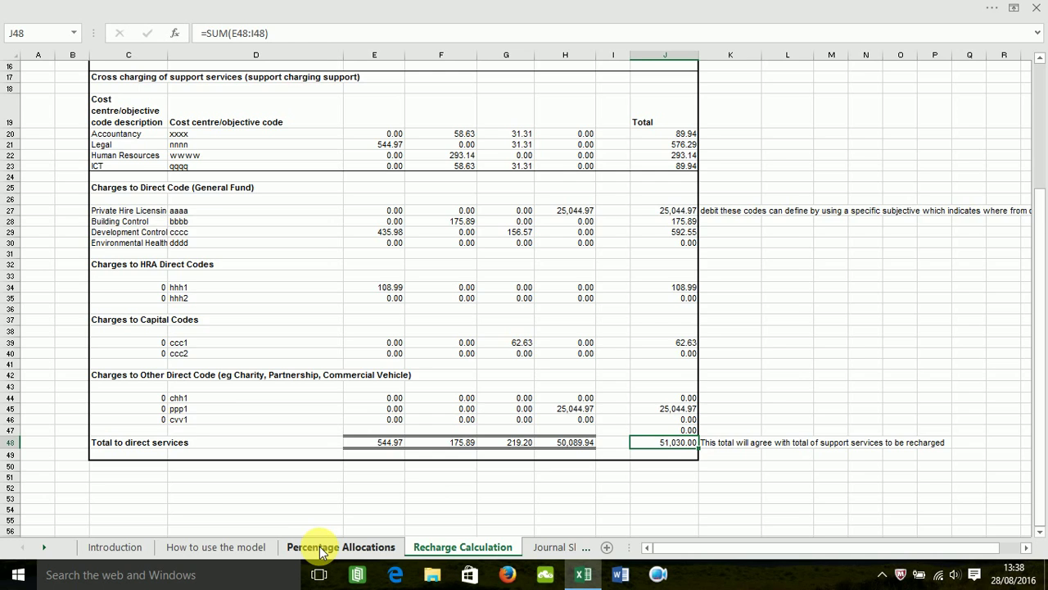
Step: On the Percentage Allocations sheet, set Accountancy's allocation to hhh1 to 0 and its allocation to Building Control to 10
left_click(321, 548)
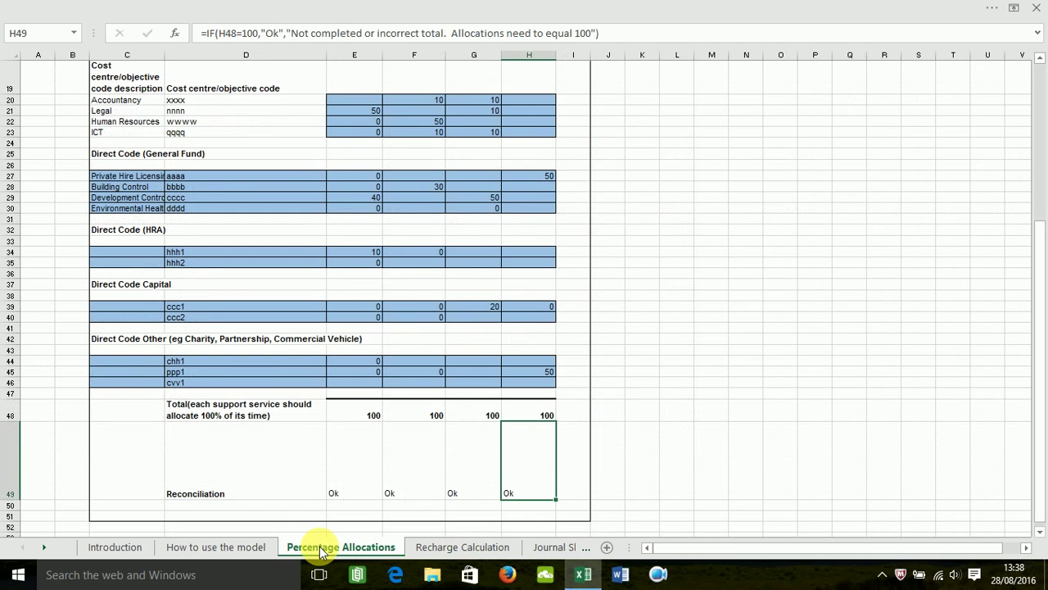
left_click(357, 257)
type("0")
left_click(360, 187)
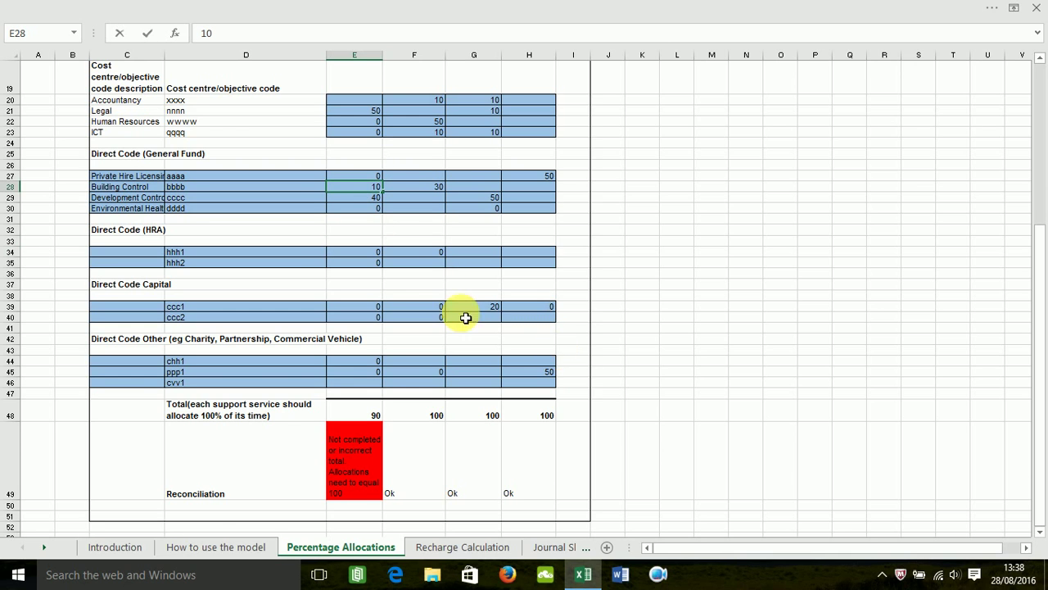
left_click(414, 199)
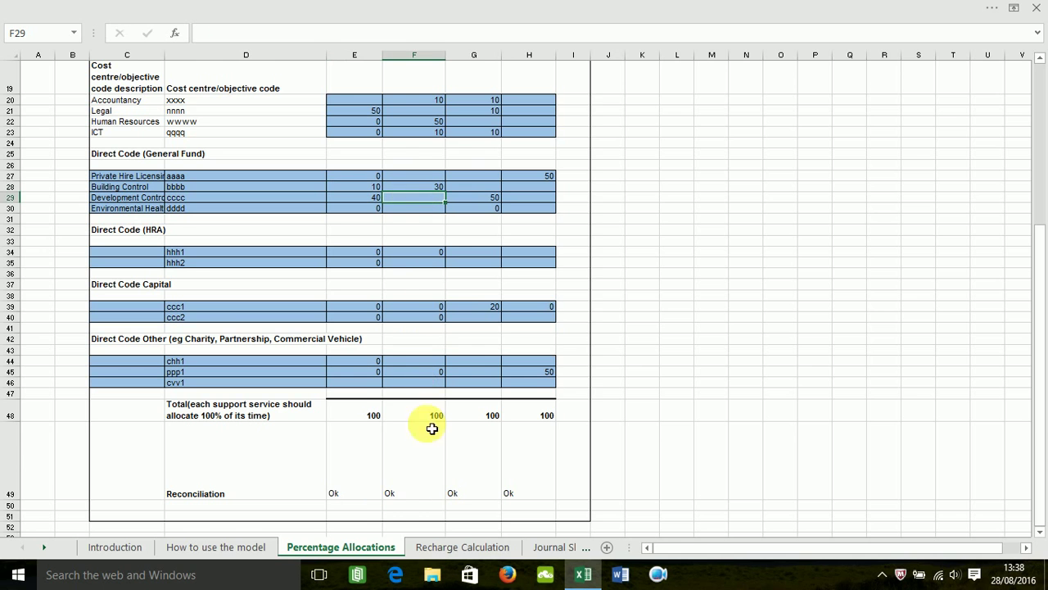
Step: Return to the Recharge Calculation sheet and review the Accountancy charges and the reconciliation after the allocation change
left_click(461, 547)
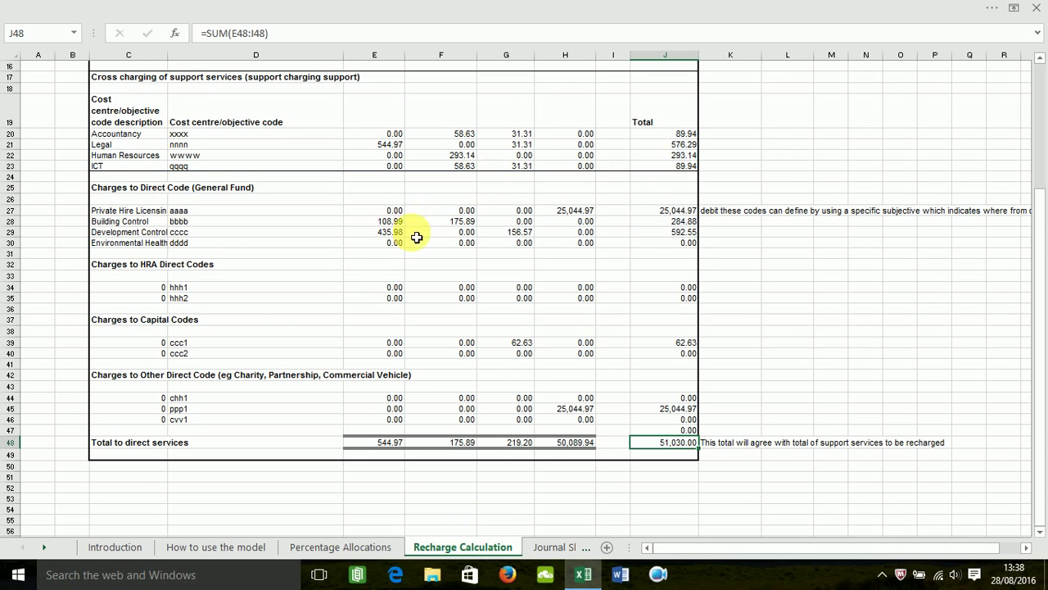
scroll(589, 382, "up", 4)
scroll(588, 383, "up", 1)
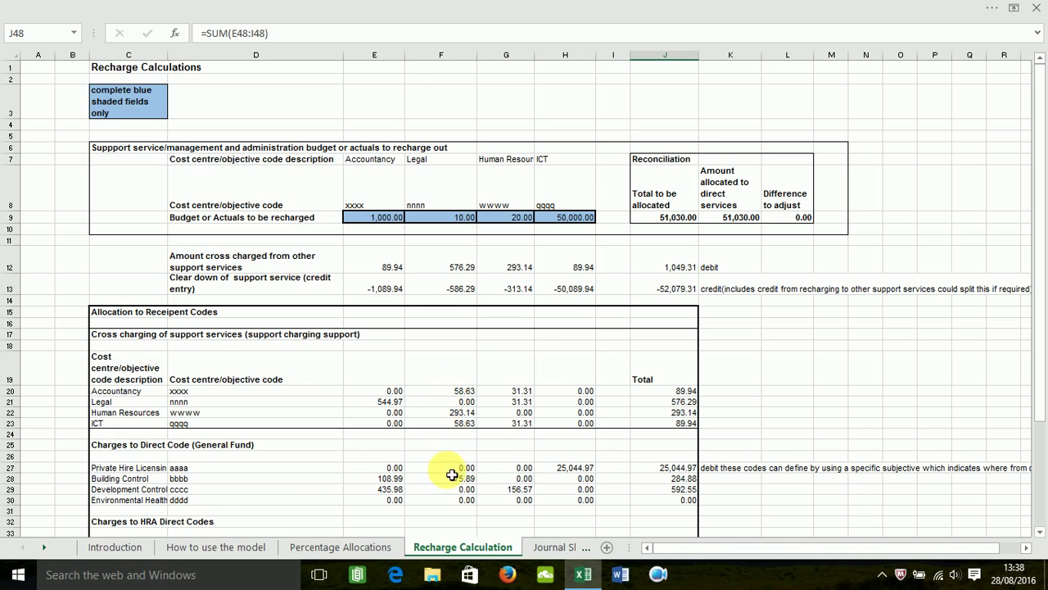
Step: Inspect the debit and credit entries on the Journal Sheet, and return to the Recharge Calculation sheet
left_click(540, 549)
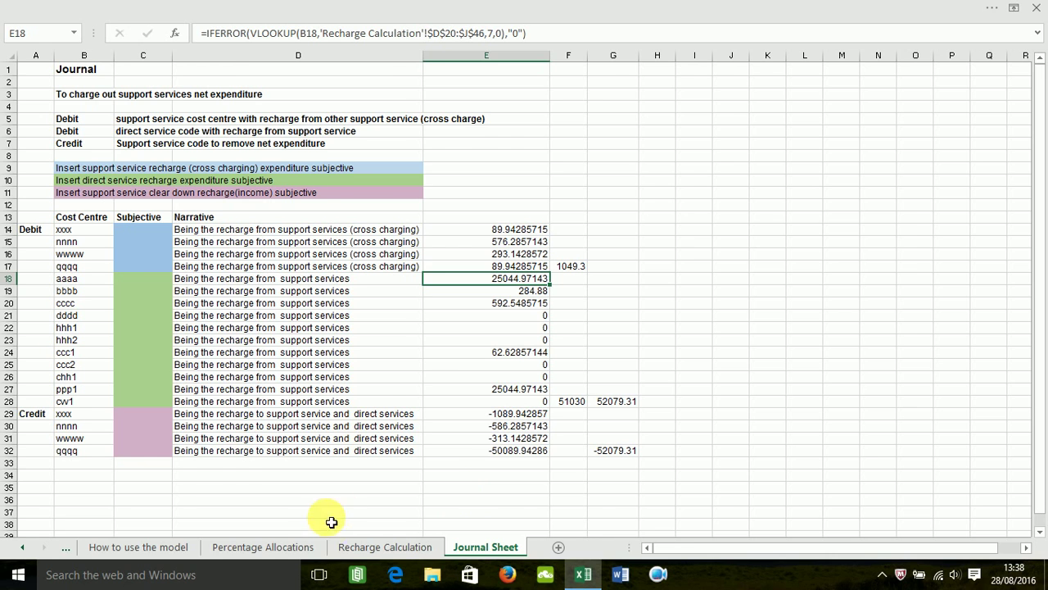
left_click(403, 547)
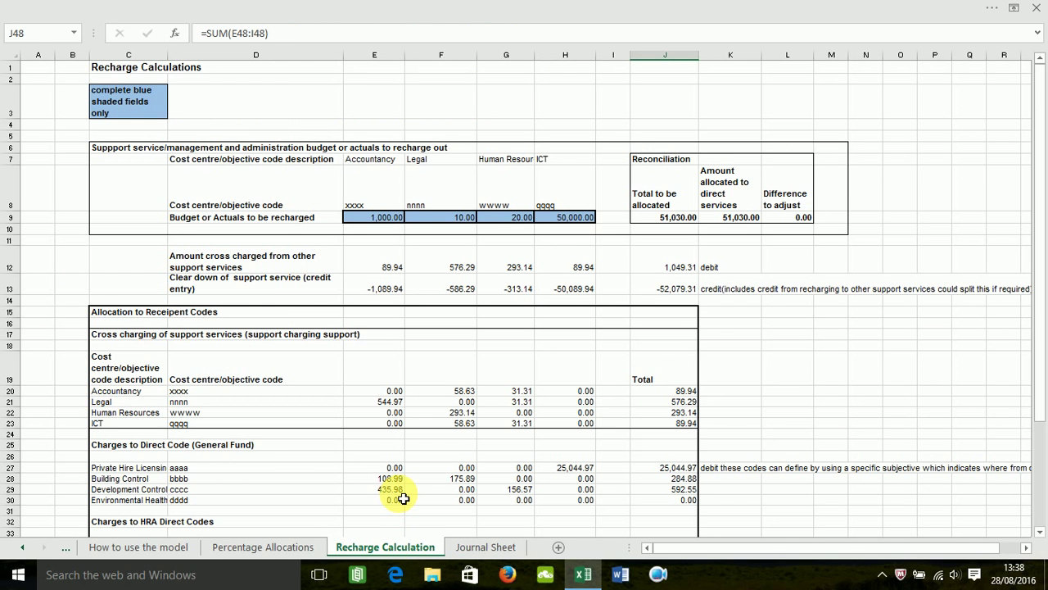